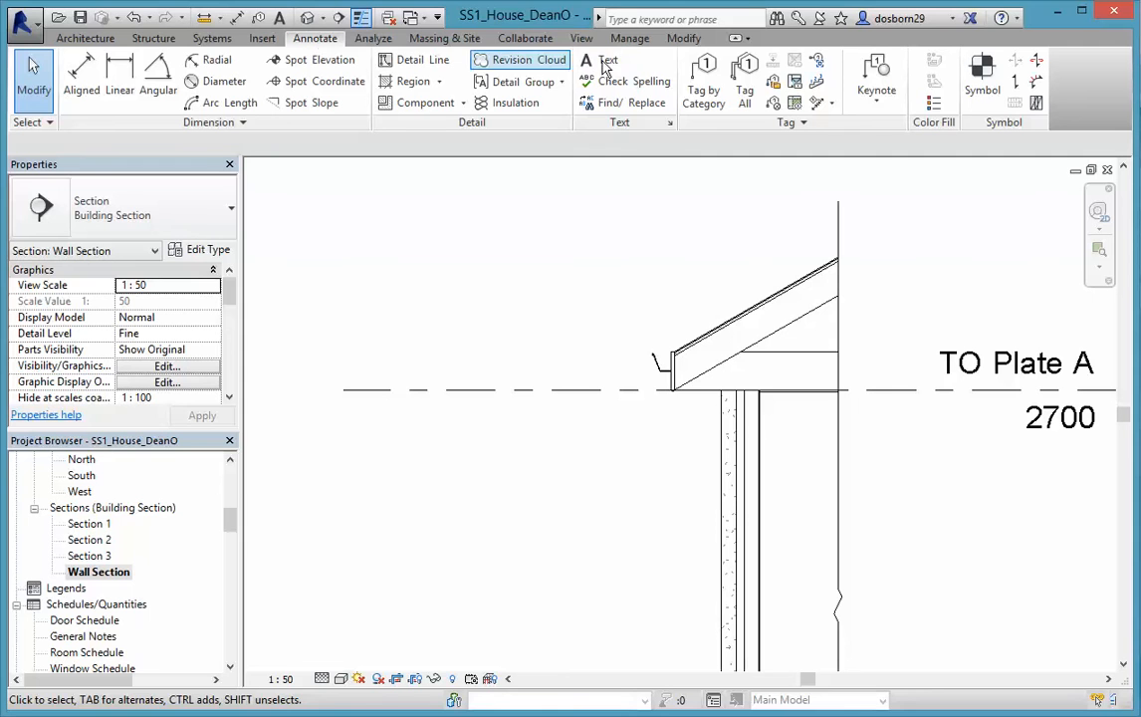
- Set the Text tool to place notes with a two-segment leader, without placing a note yet
click(603, 60)
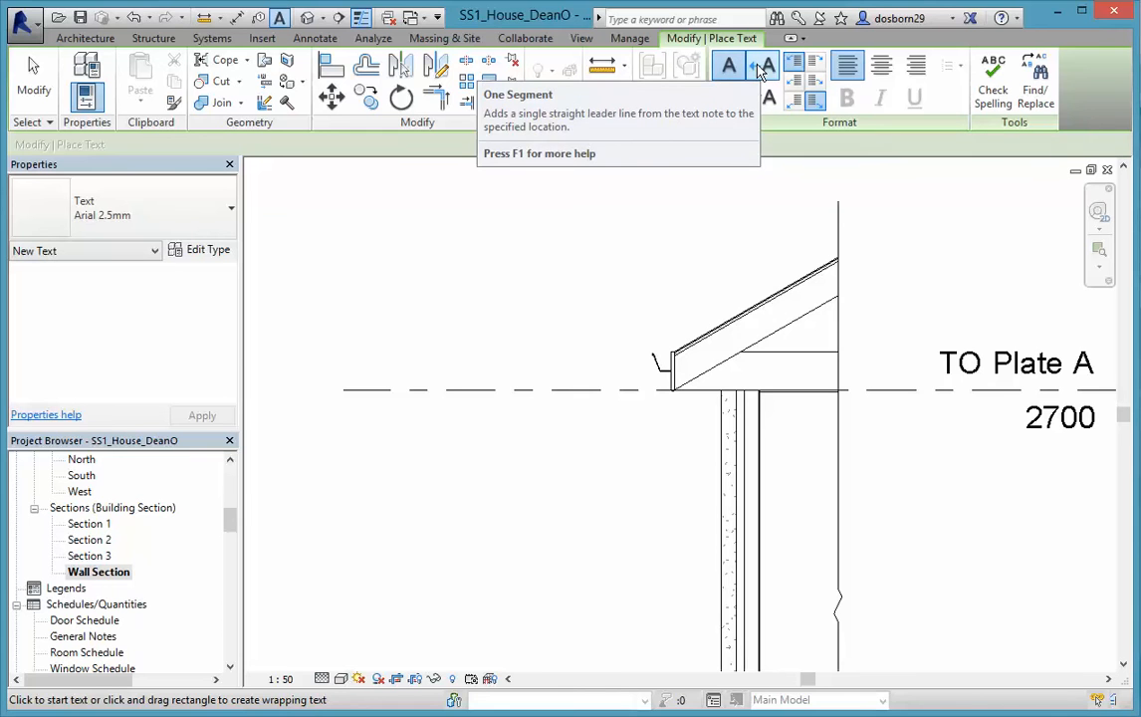
click(734, 103)
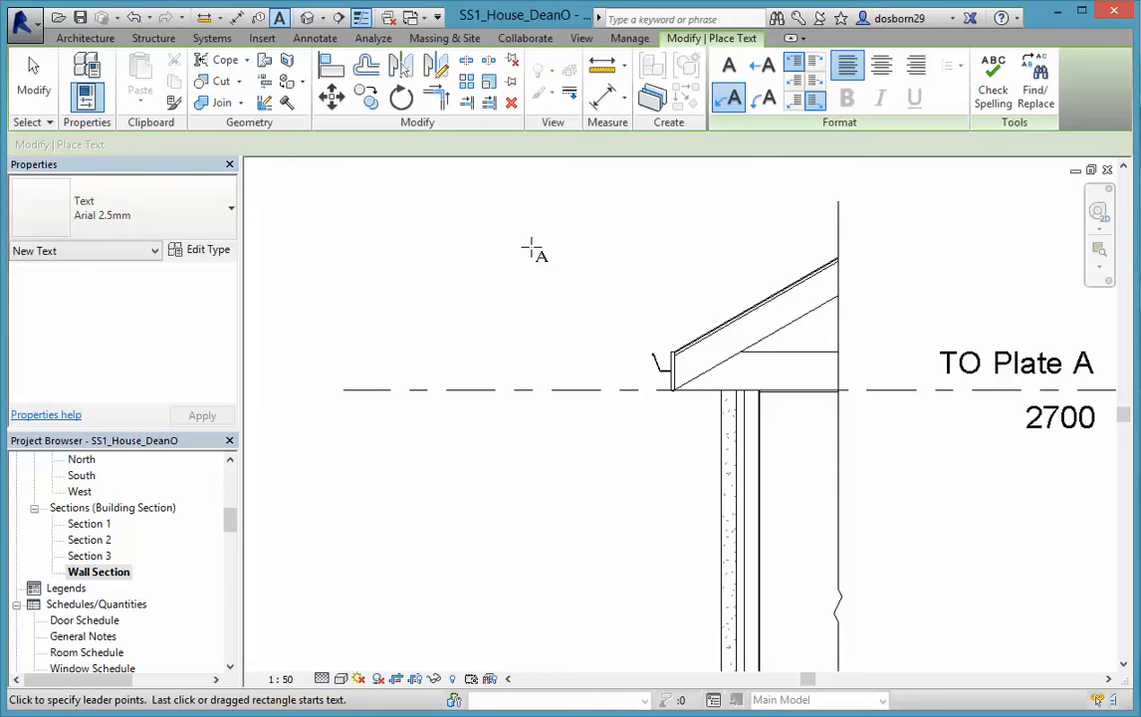
click(526, 246)
key(Escape)
key(Escape)
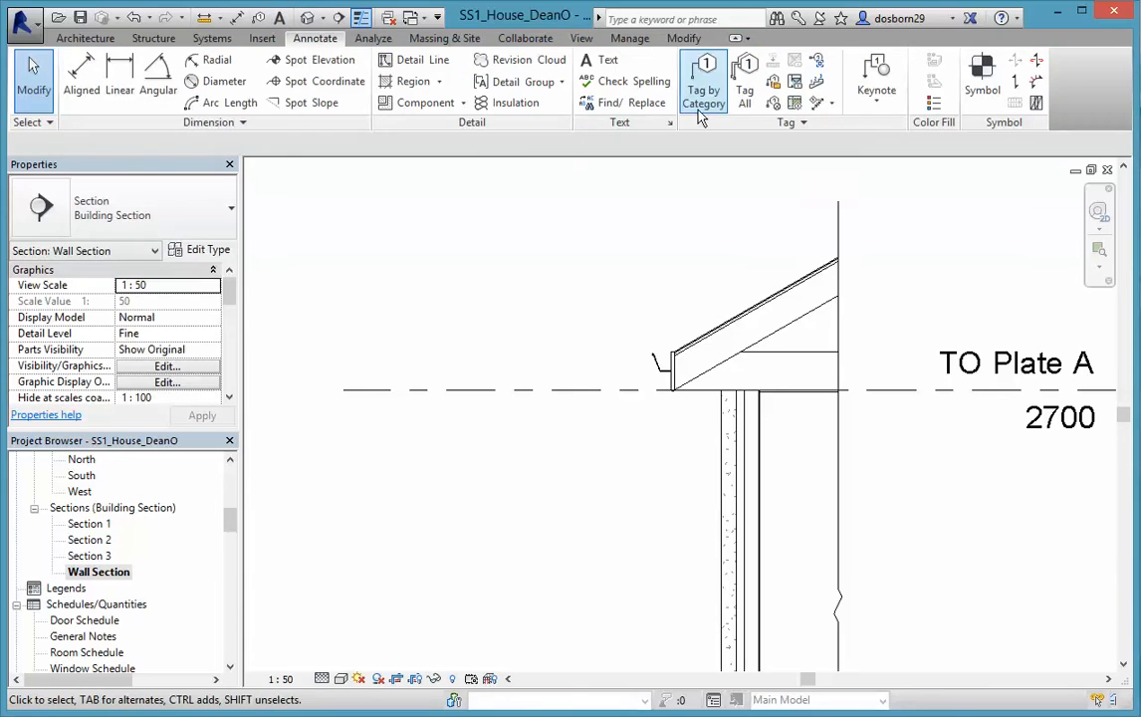
- Start a text note with a two-segment leader whose arrow points at the sloping roof and whose horizontal landing ends left of the eave
click(603, 61)
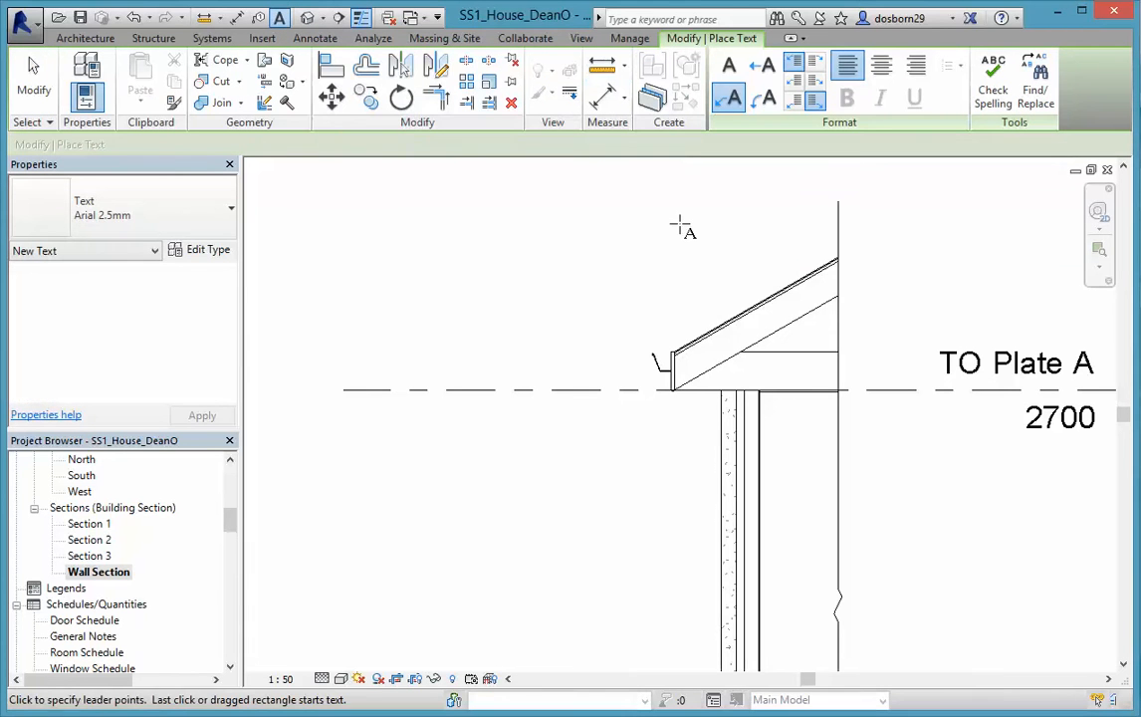
click(758, 316)
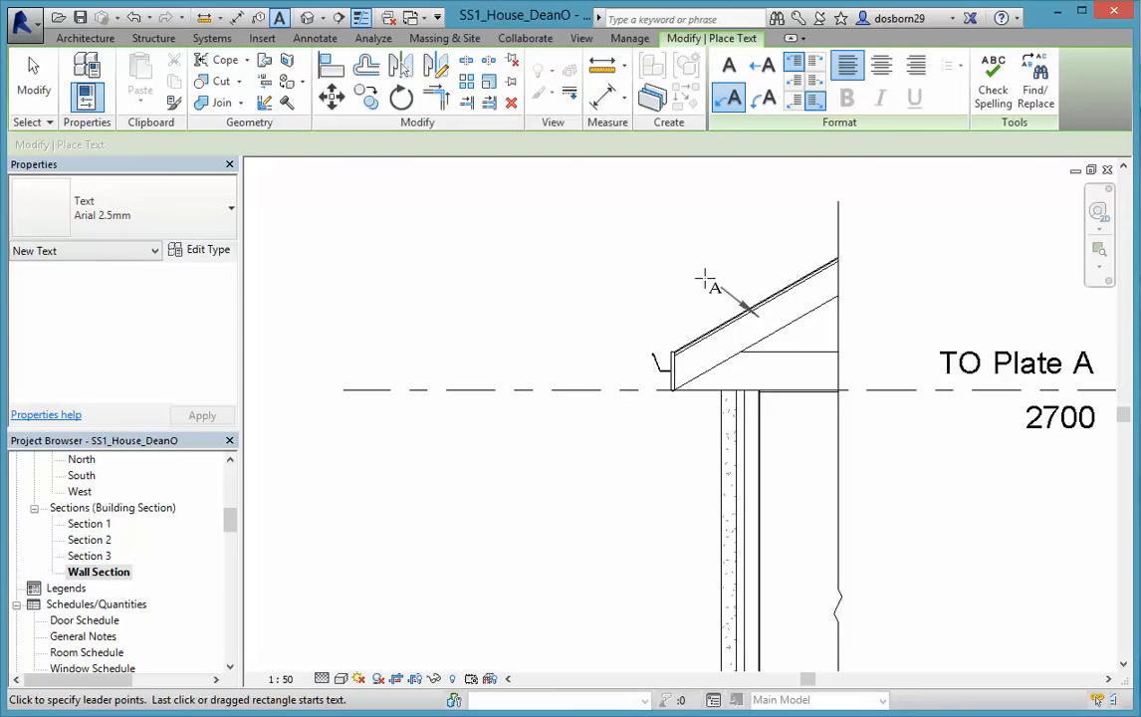
click(640, 250)
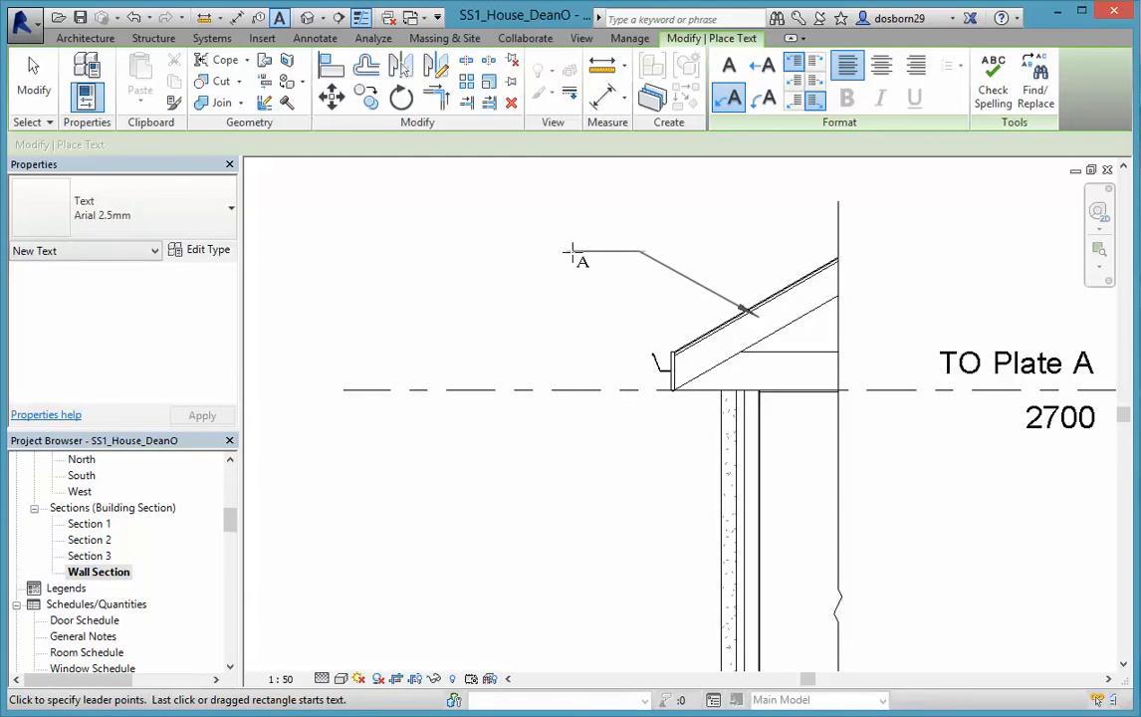
click(574, 253)
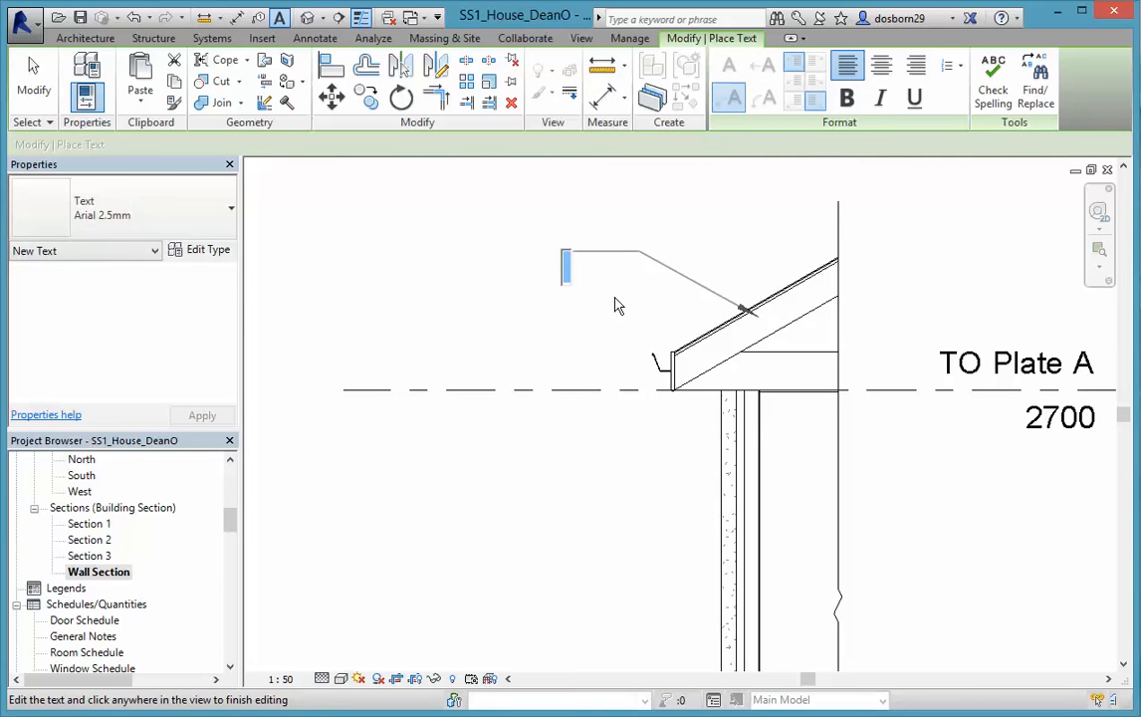
- Write the roof note's text as "Asphalt Shingles over 12mm CDX Plywood and Timber Trusses"
text(Asphalt)
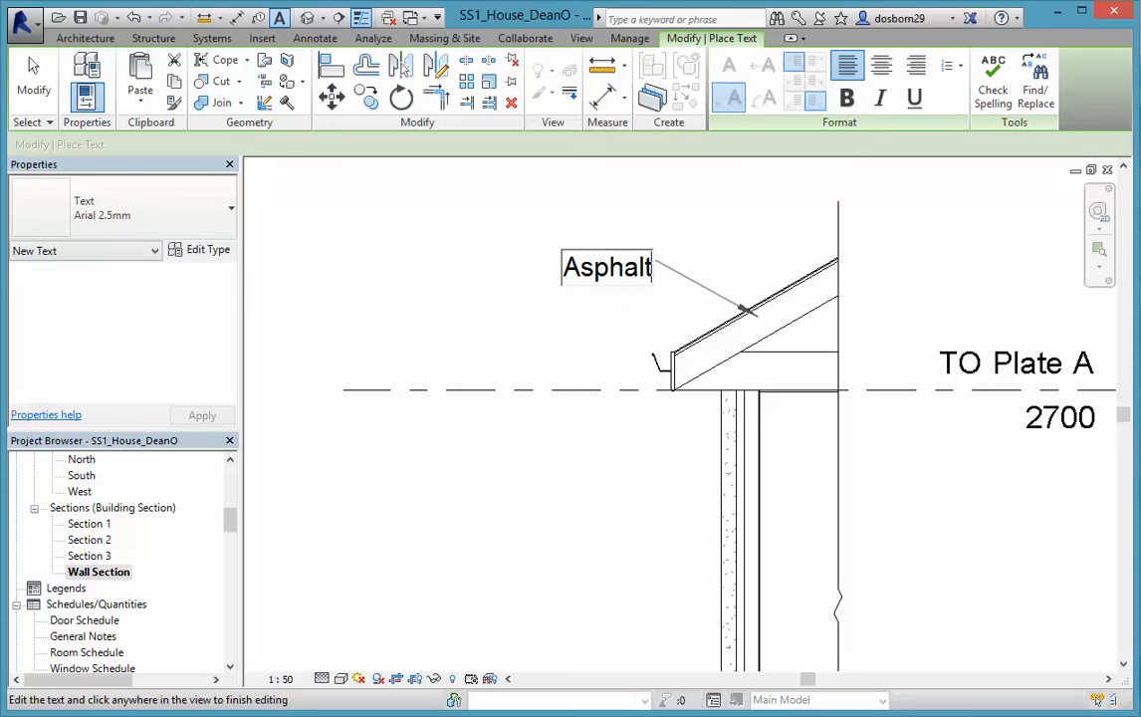
text( Shingles)
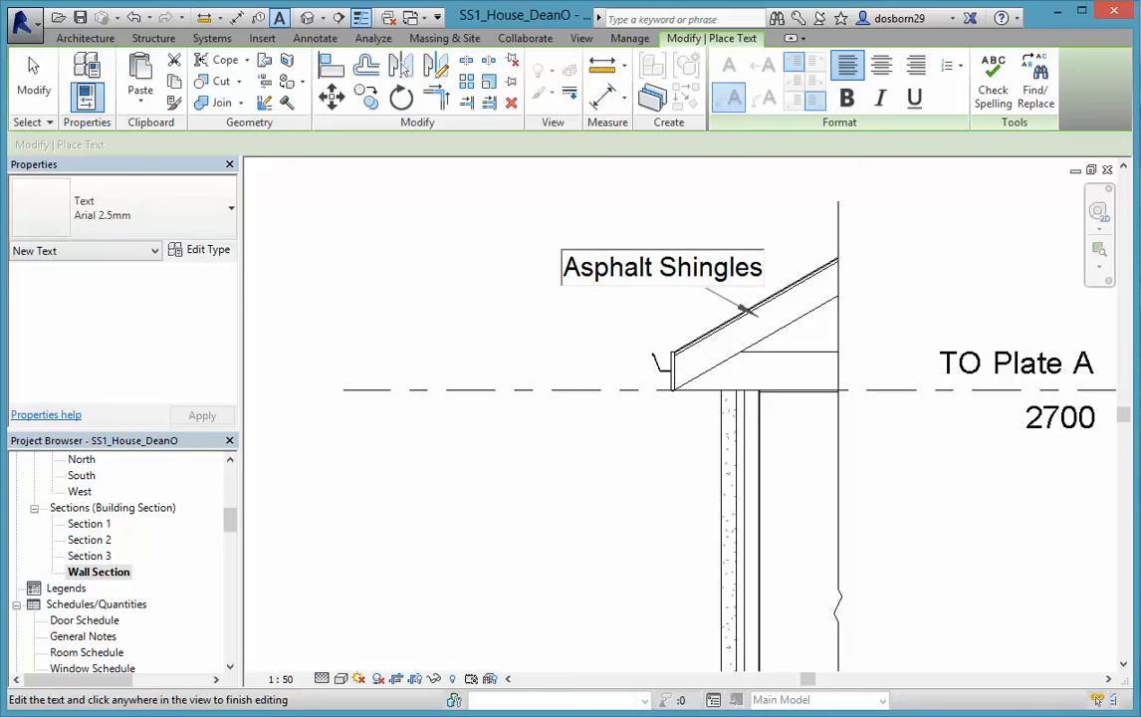
text( over)
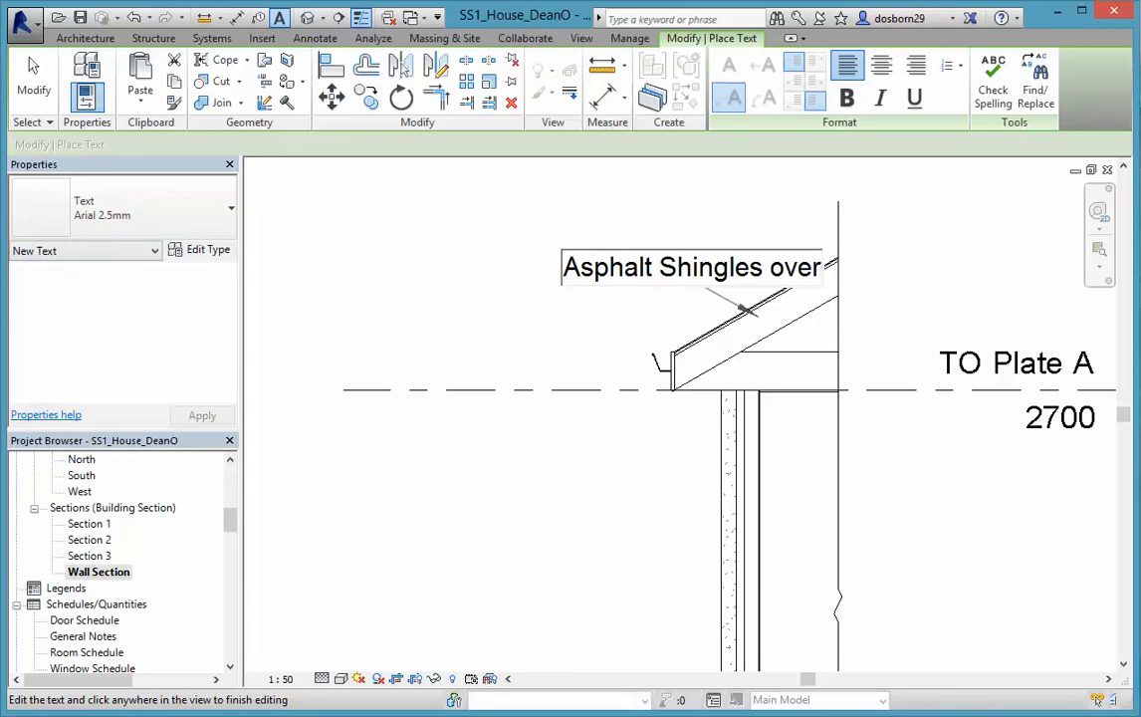
text( 12mm)
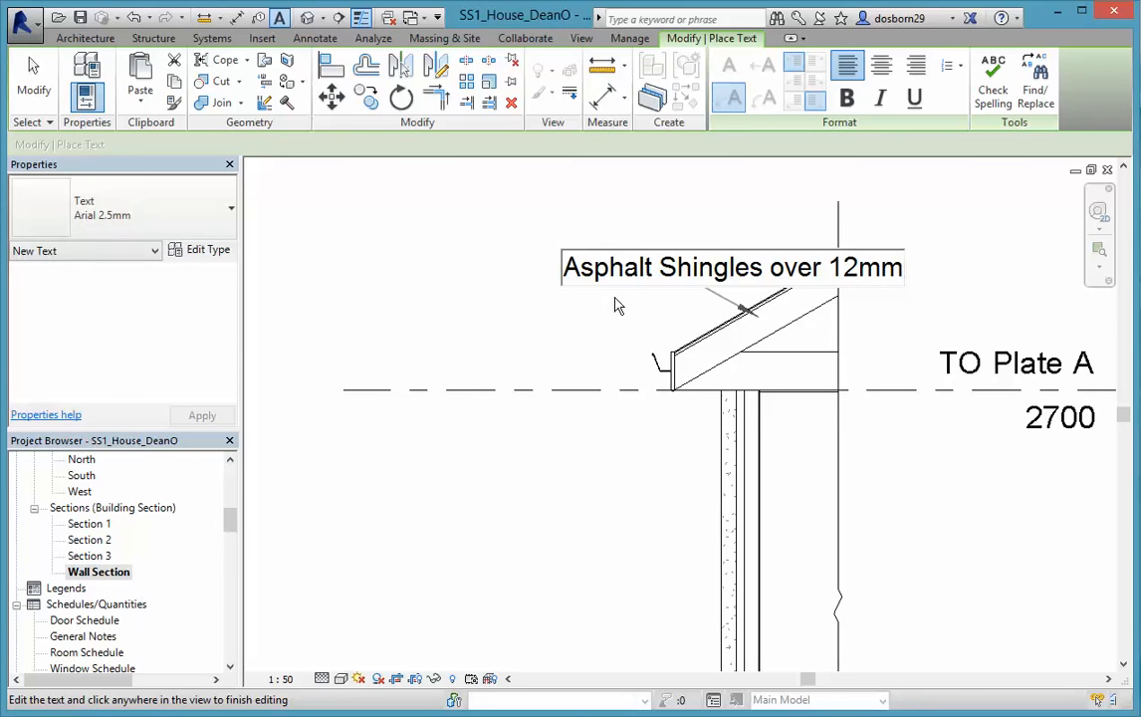
text( CDX)
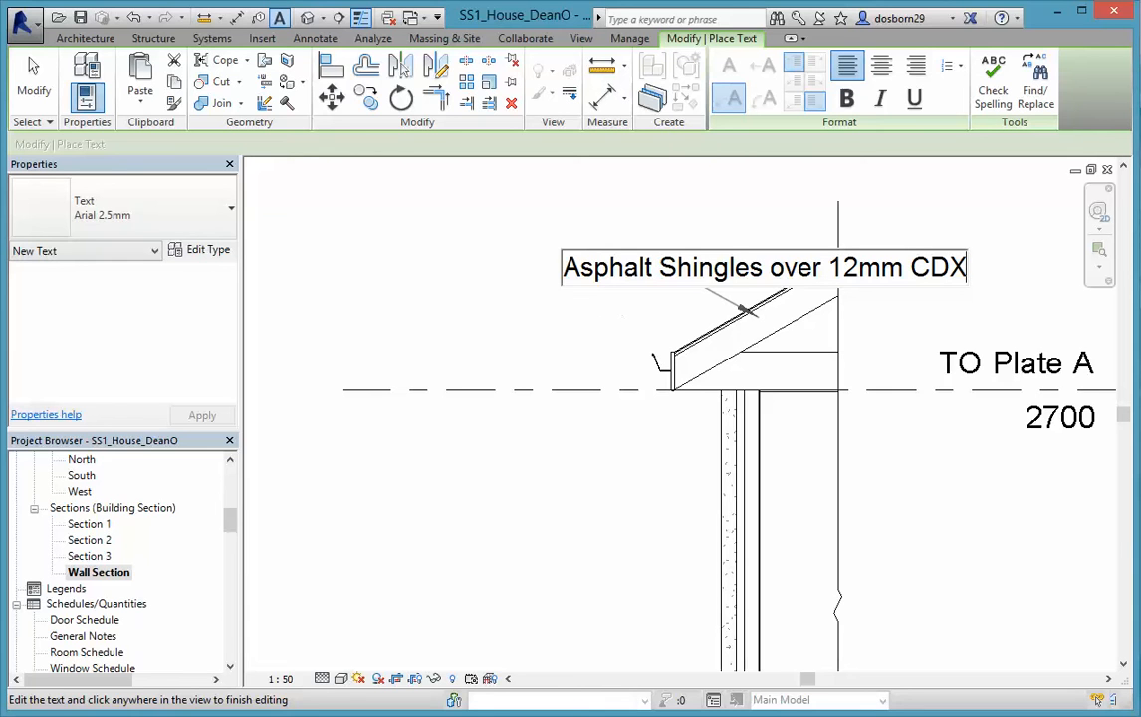
text(Ply)
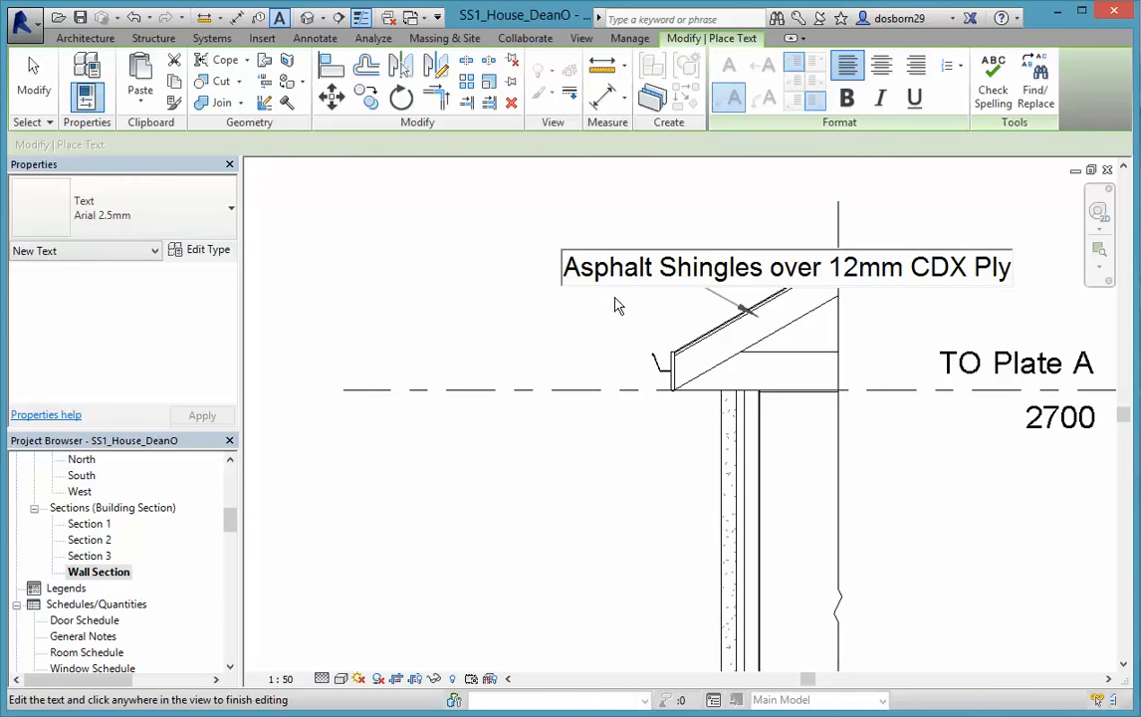
text(wood)
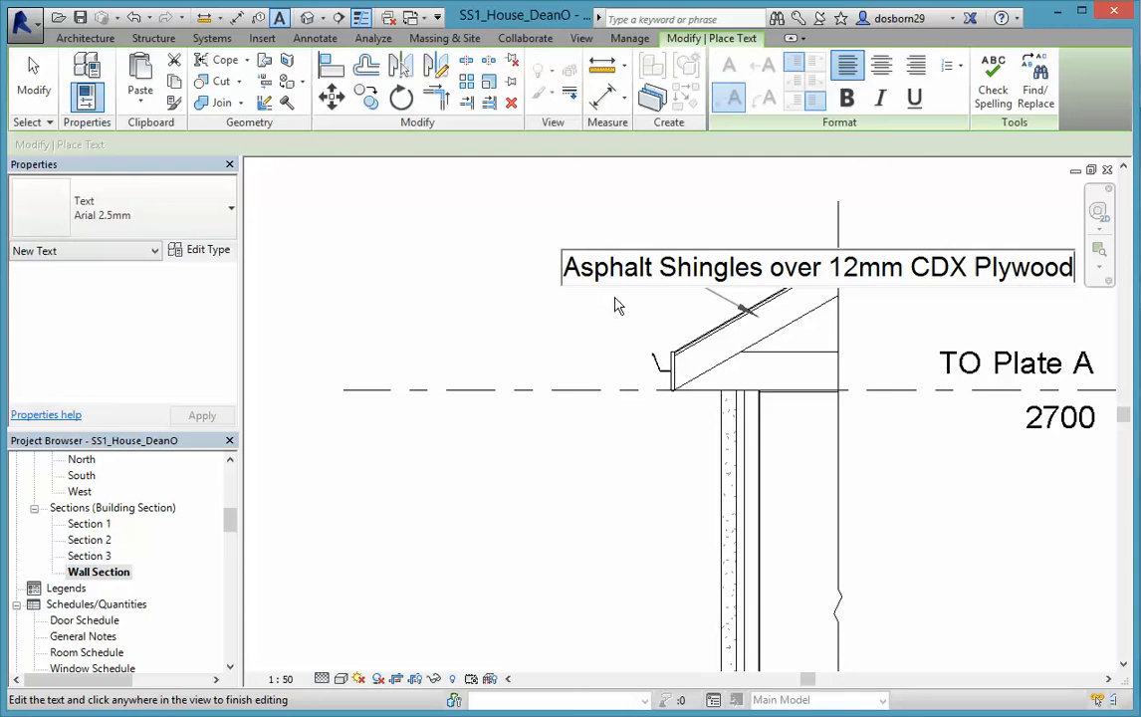
text( and)
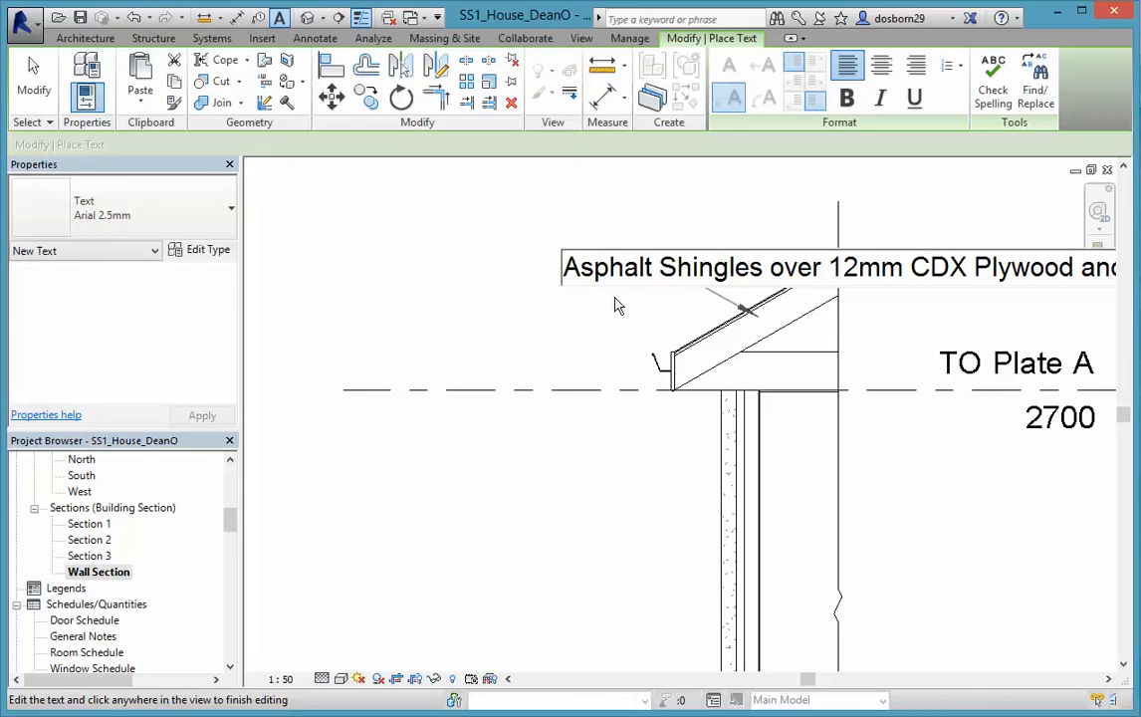
key(Return)
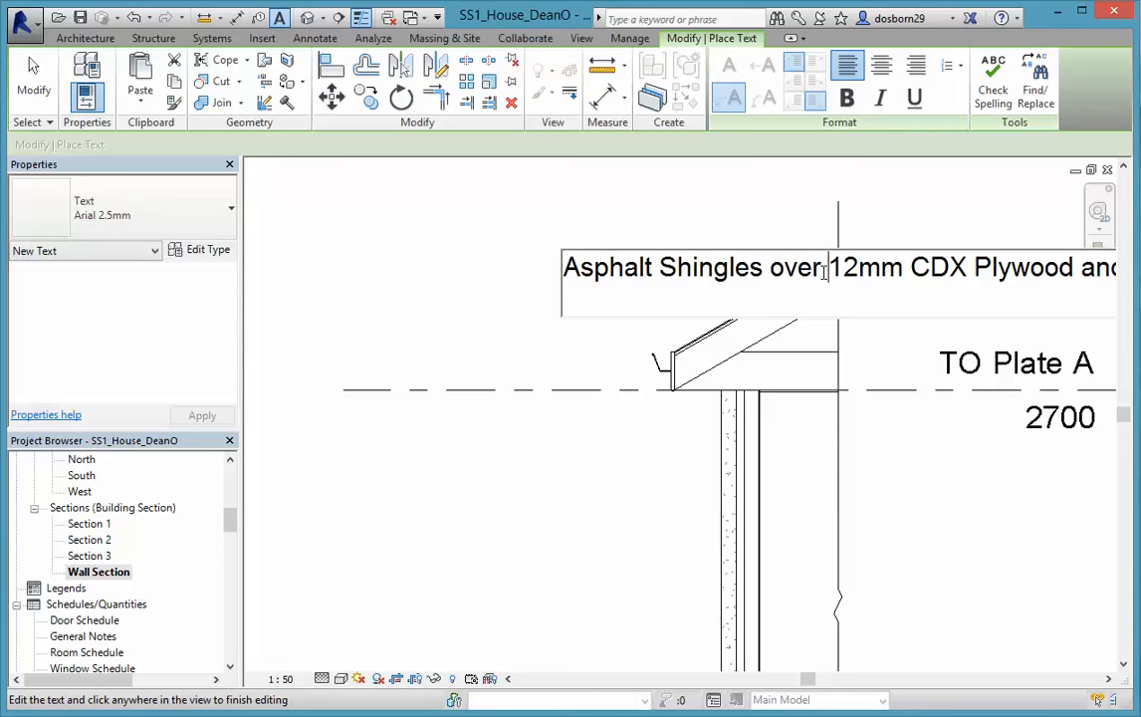
- Break the roof note into three lines before "12mm" and before "and Timber Trusses", and finish placing text
key(Return)
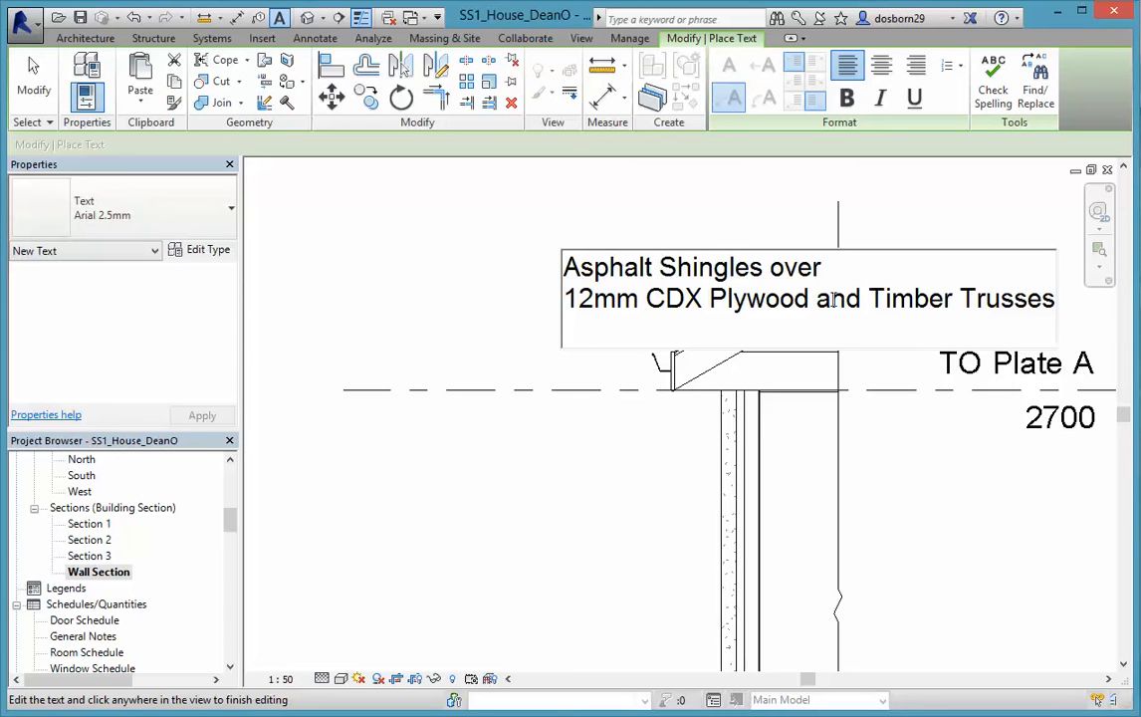
click(823, 303)
key(Return)
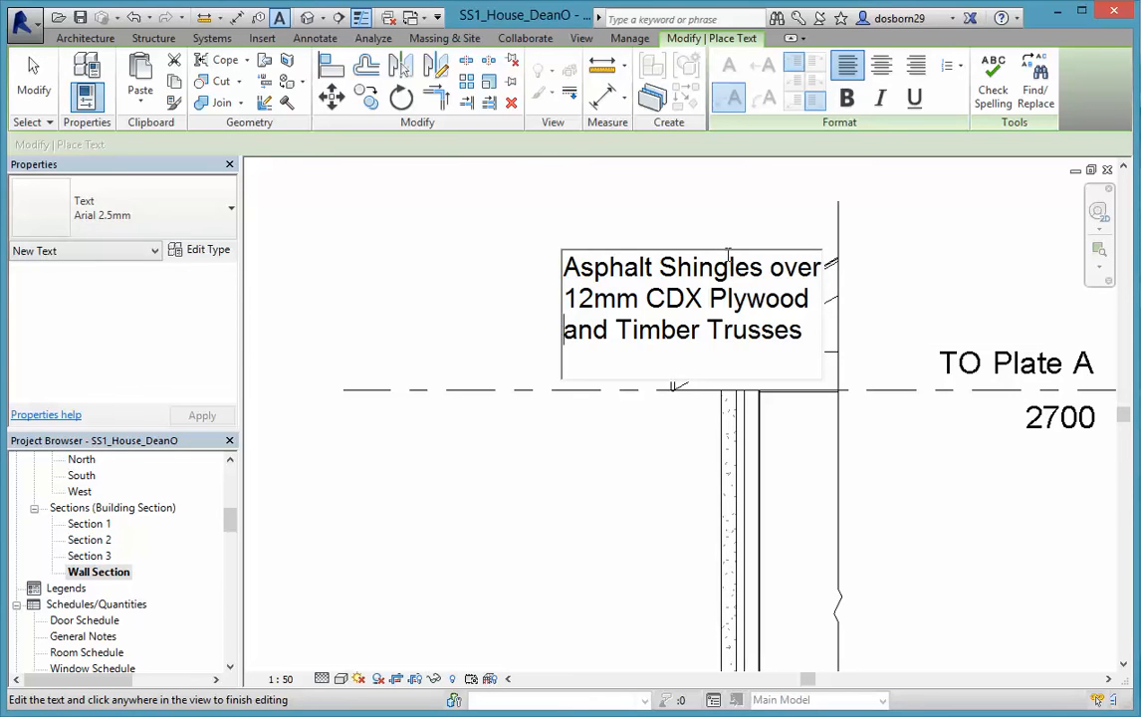
click(649, 223)
scroll(519, 323, down, 3)
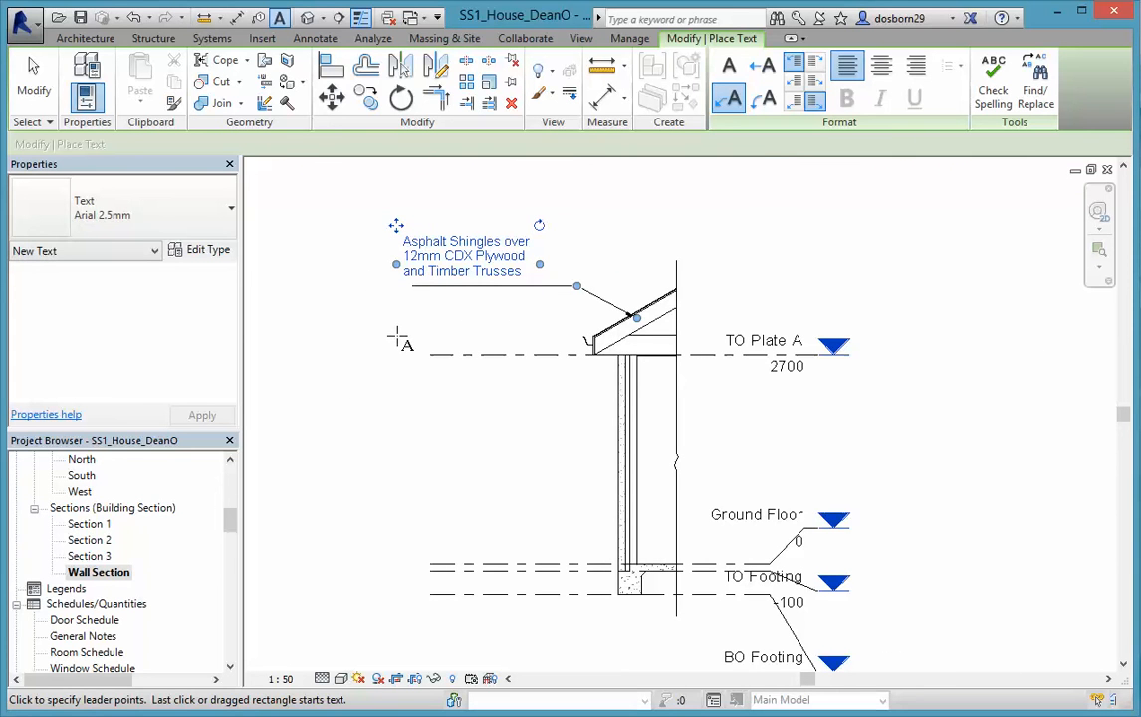
key(Escape)
key(Escape)
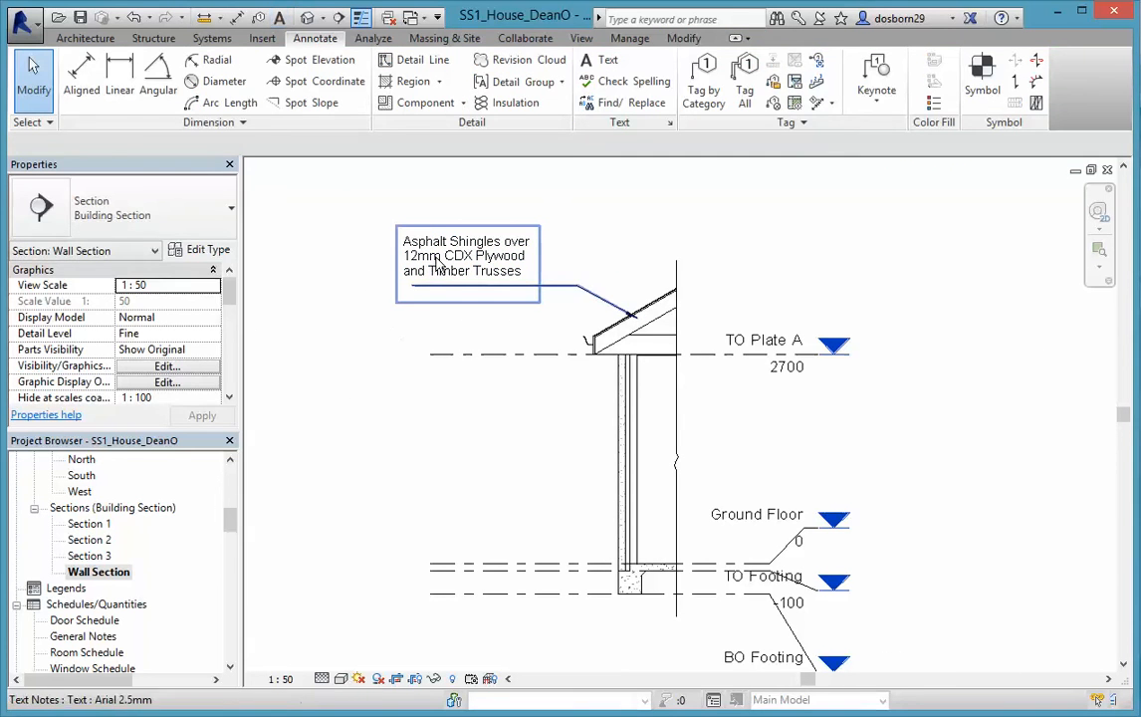
- Set the roof note's right leader attachment to the middle of the text
click(399, 239)
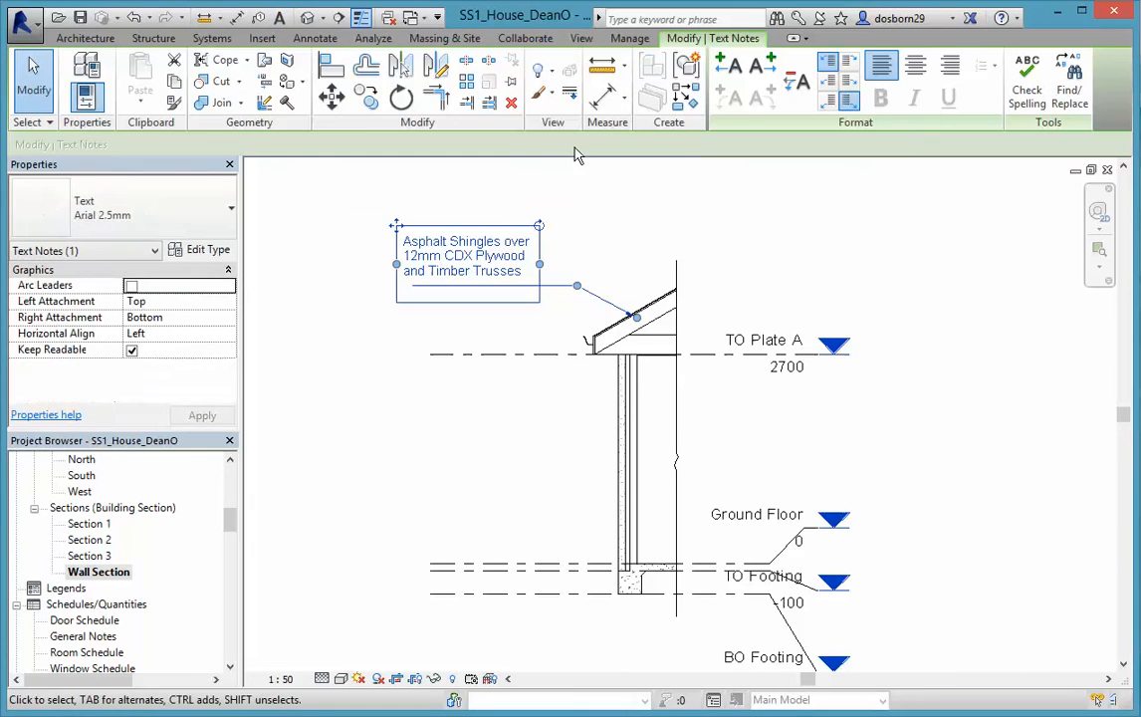
click(846, 86)
click(479, 387)
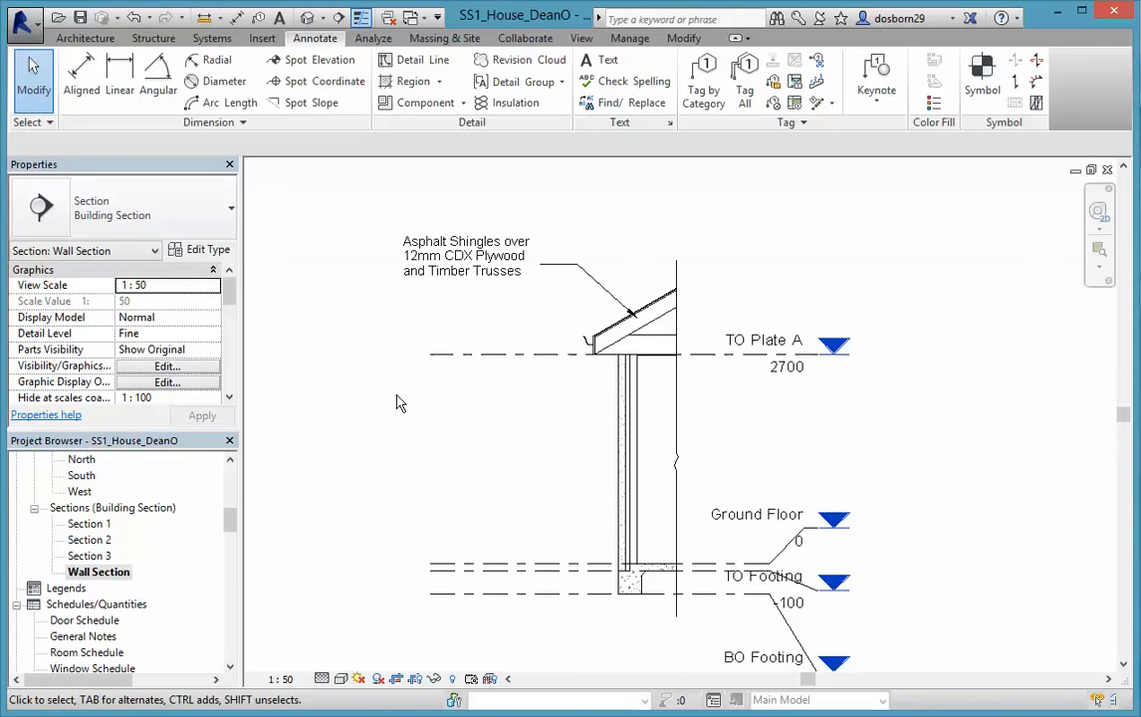
- Draw 80 mm wide batt insulation inside the wall's stud layer from the Ground Floor level up to TO Plate A
scroll(396, 402, down, 1)
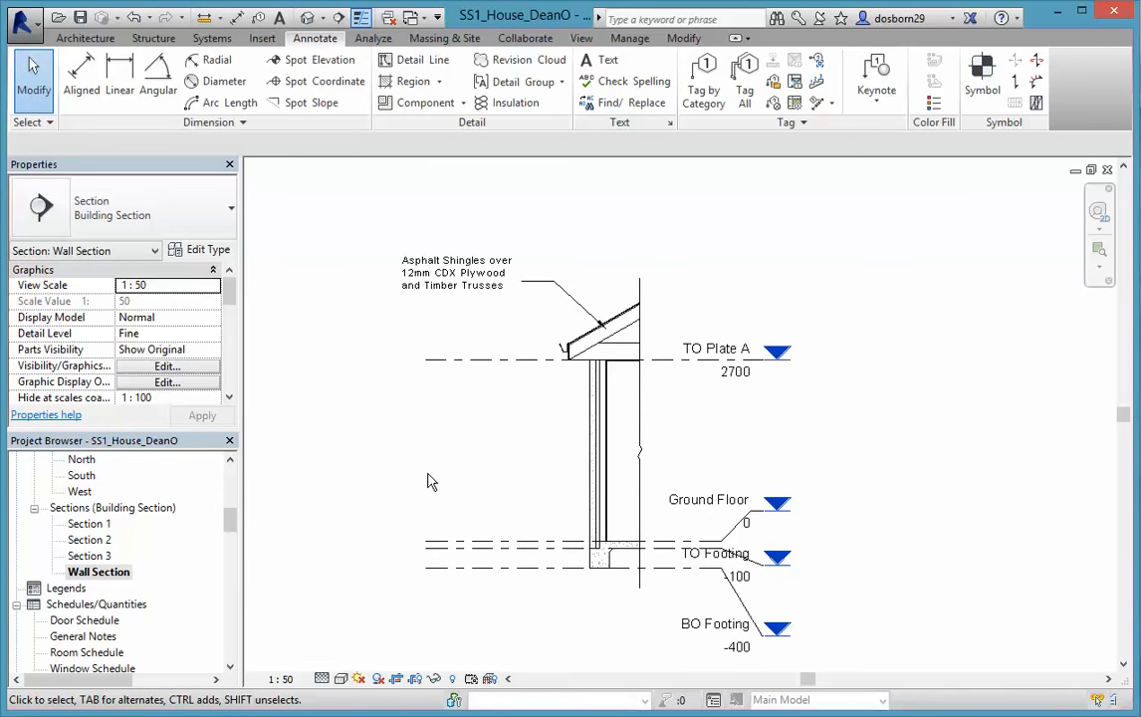
scroll(611, 530, up, 1)
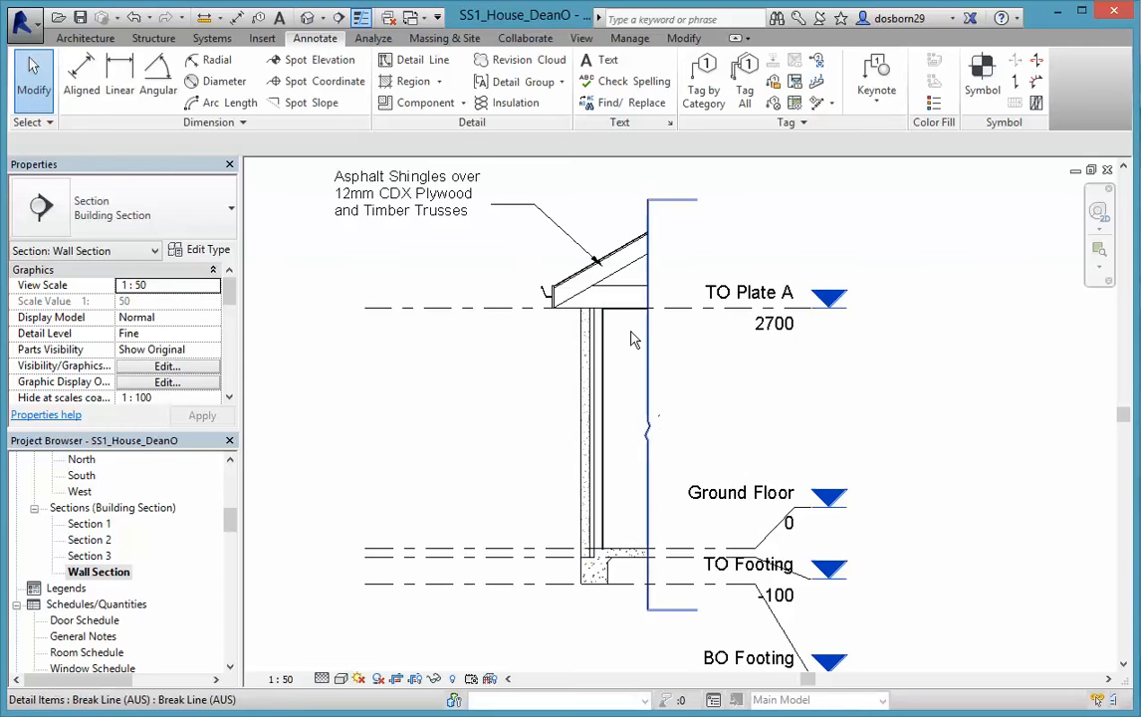
click(514, 104)
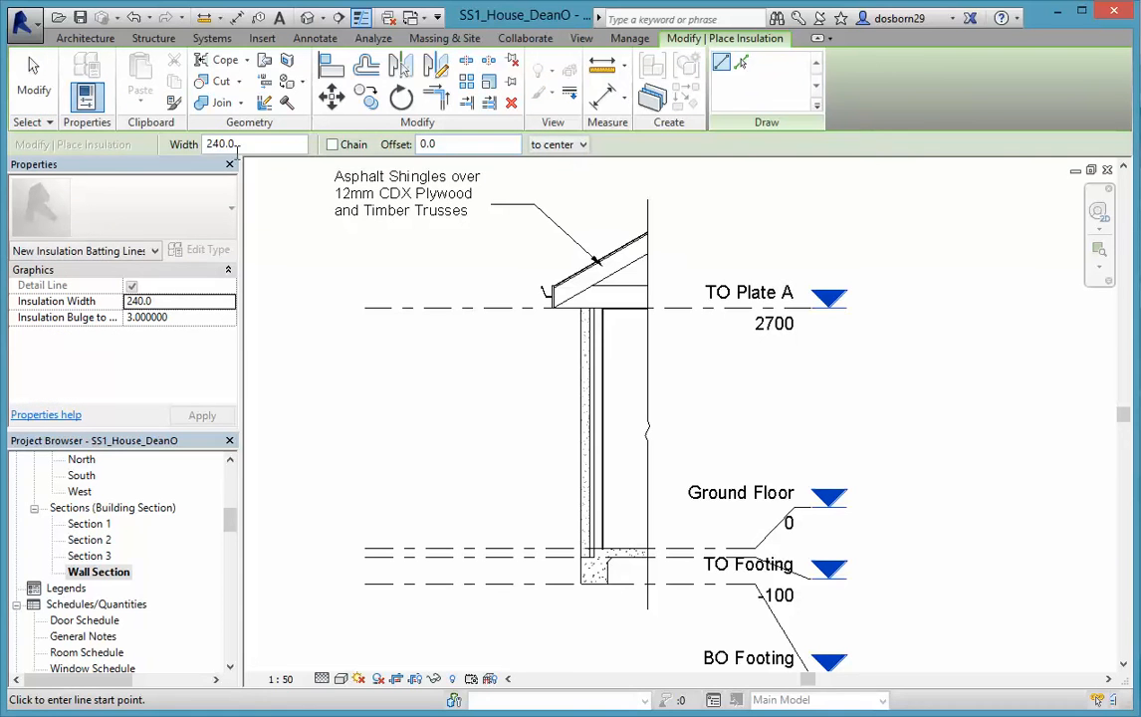
double_click(237, 144)
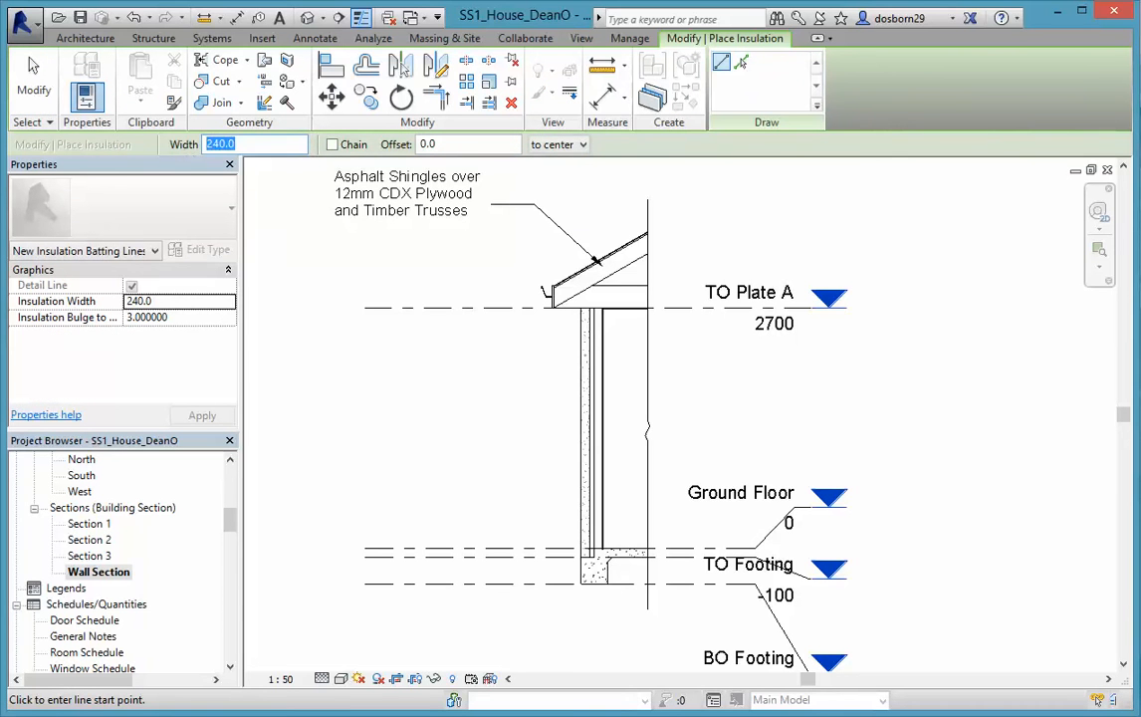
text(80)
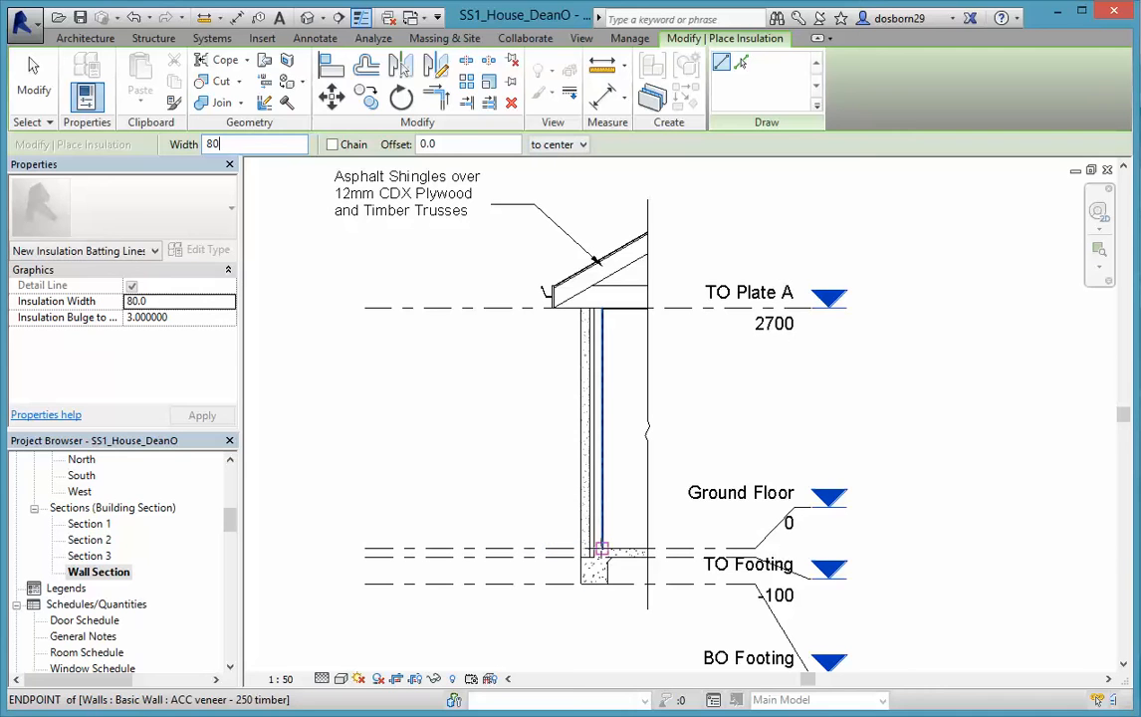
click(598, 547)
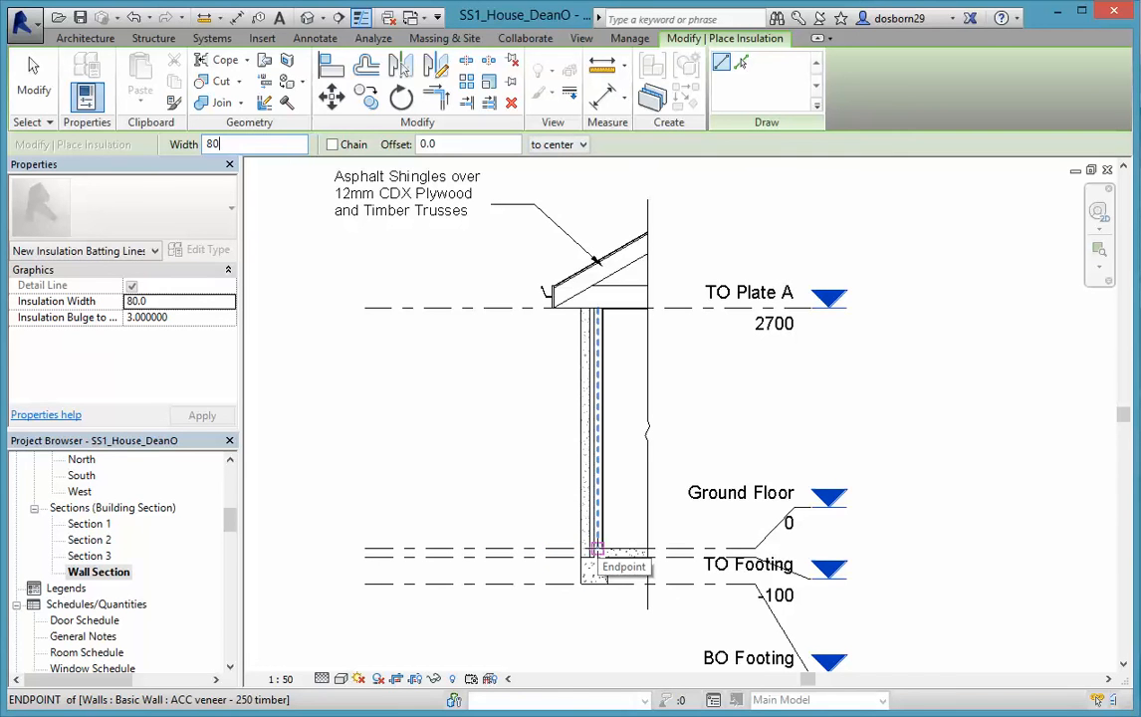
click(597, 547)
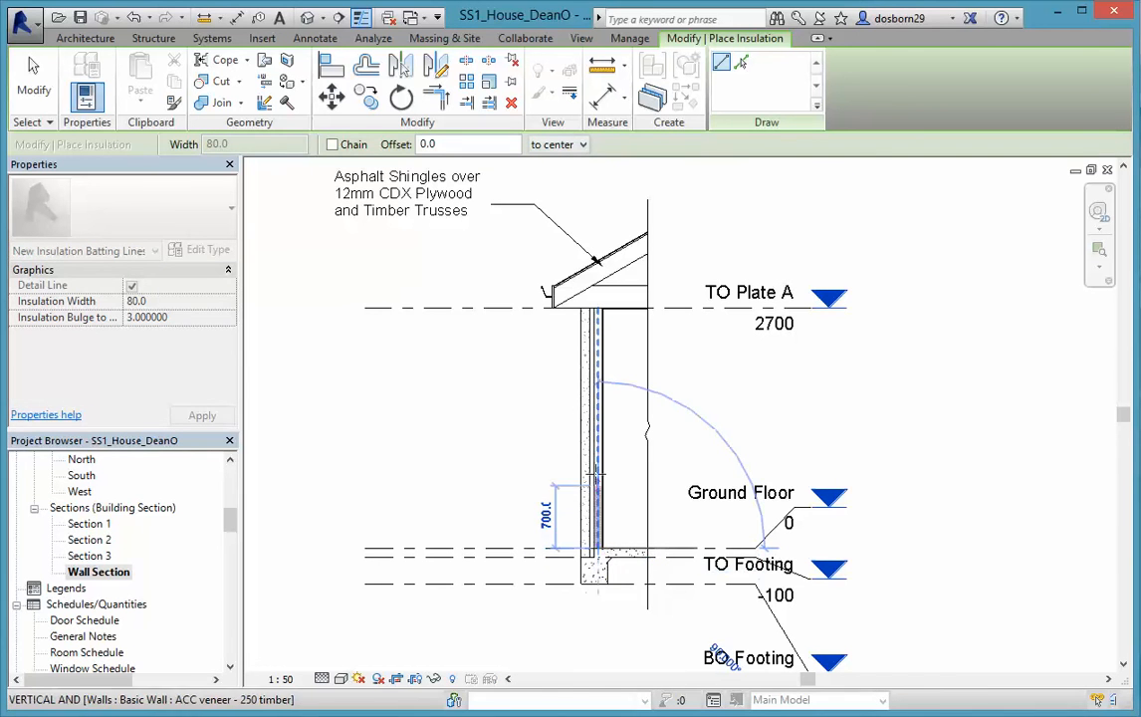
click(597, 308)
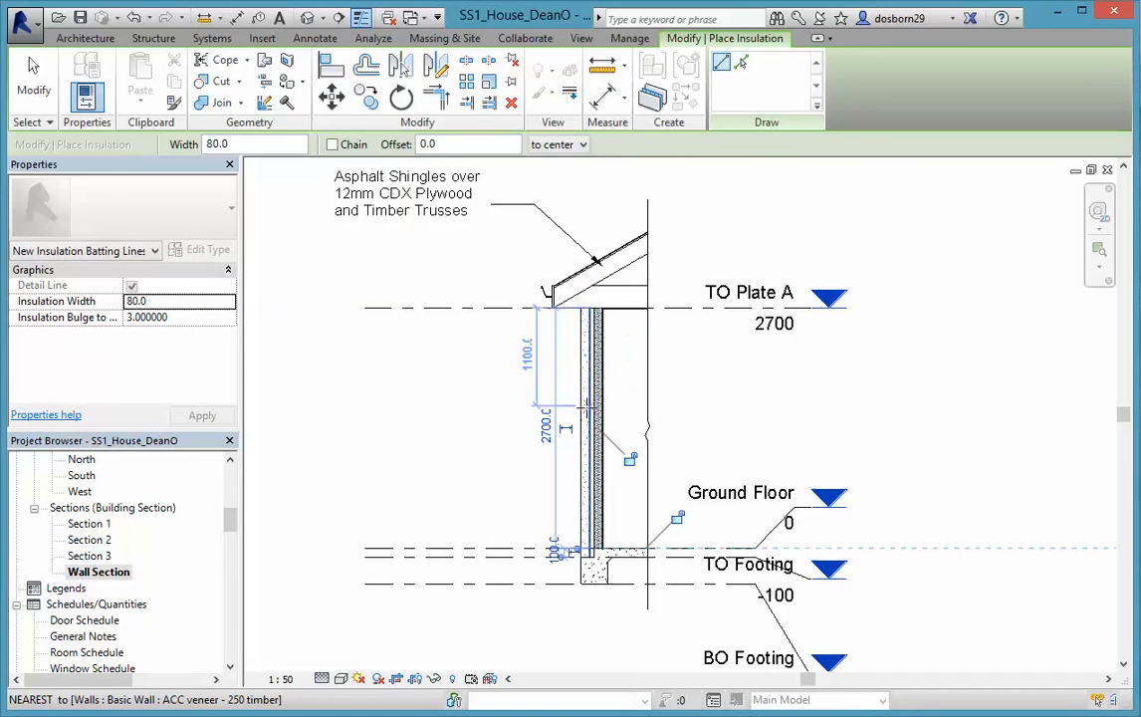
key(Escape)
key(Escape)
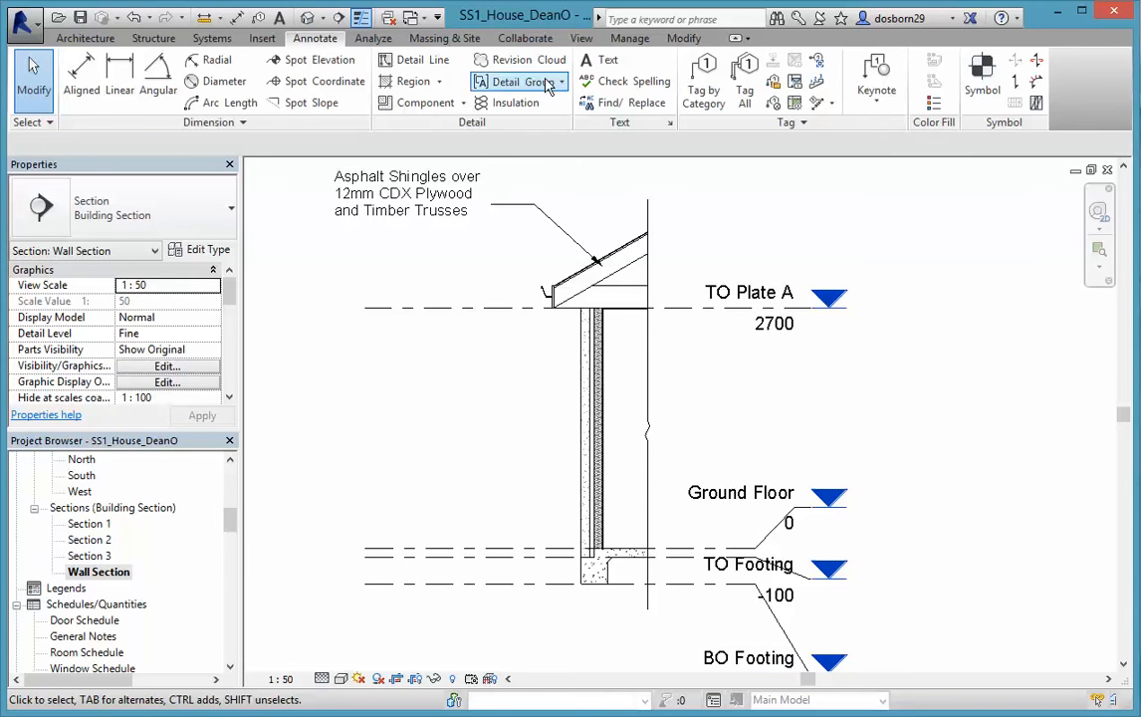
- Try adding a two-segment leader note from the wall insulation reading "R 1.5 Rockwool Batts to all interior wood framed walls"
click(598, 61)
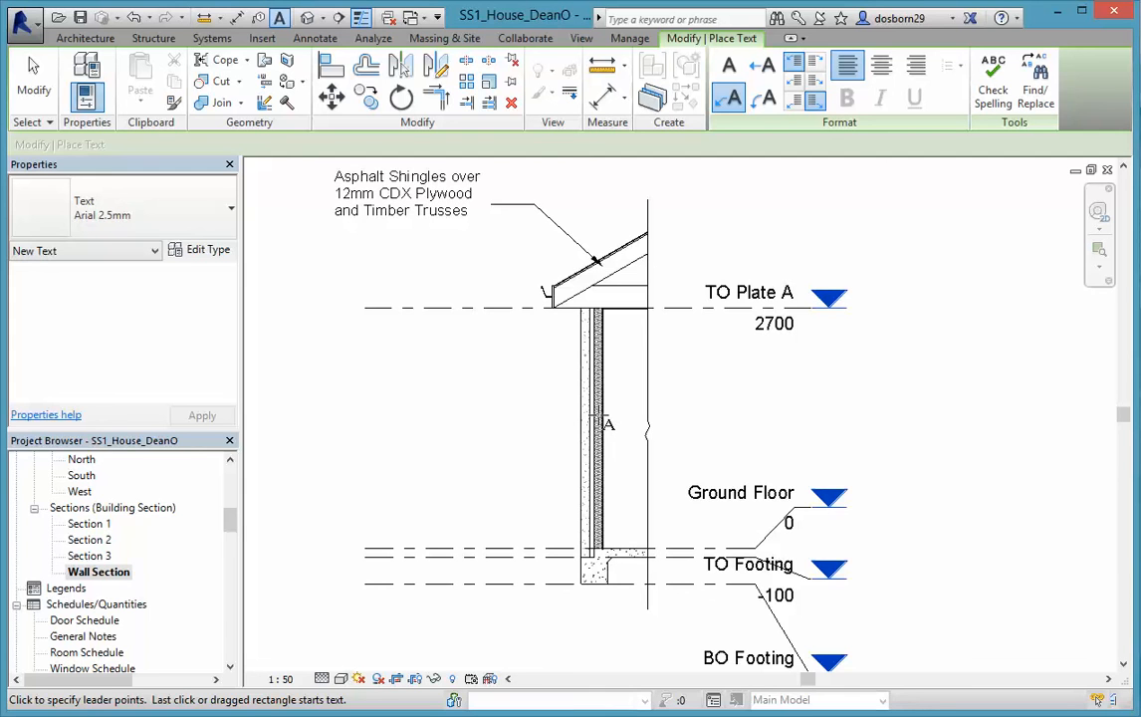
click(596, 415)
click(536, 366)
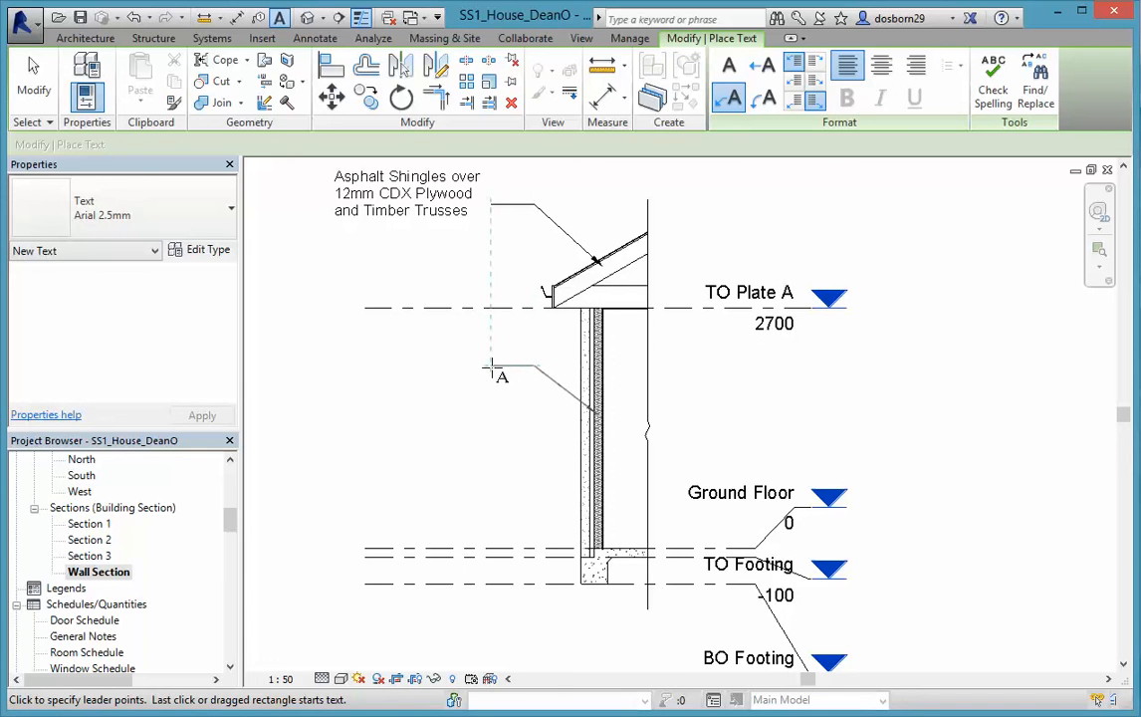
click(490, 368)
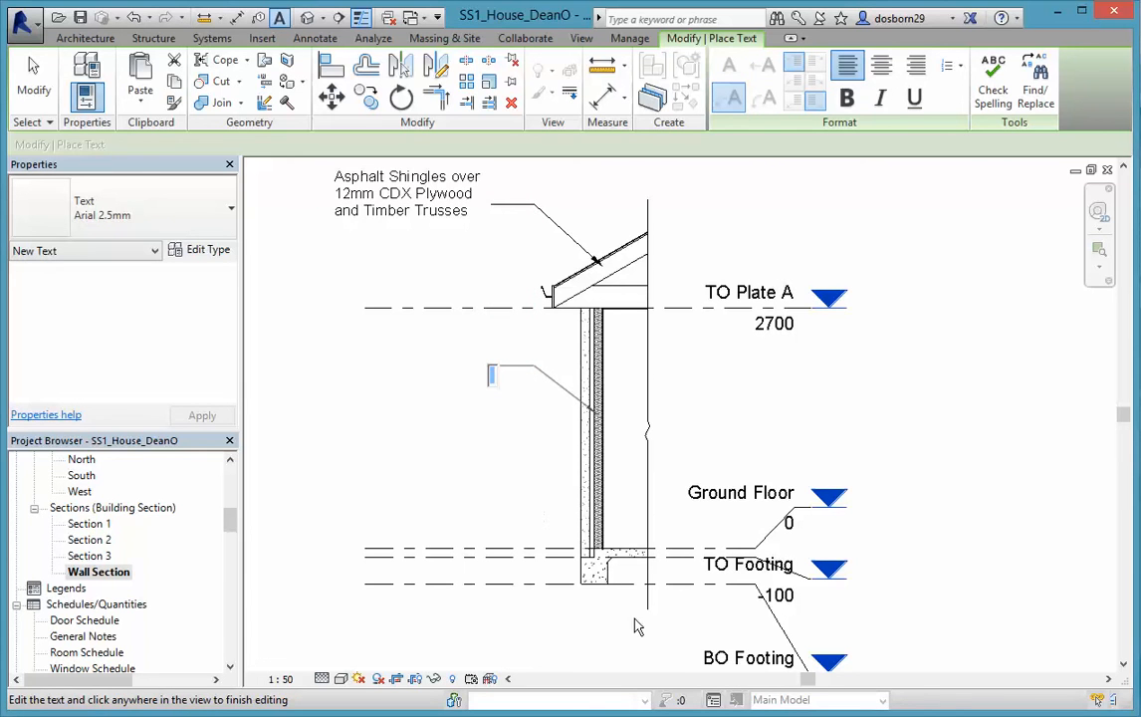
text(R 1.5 Roc)
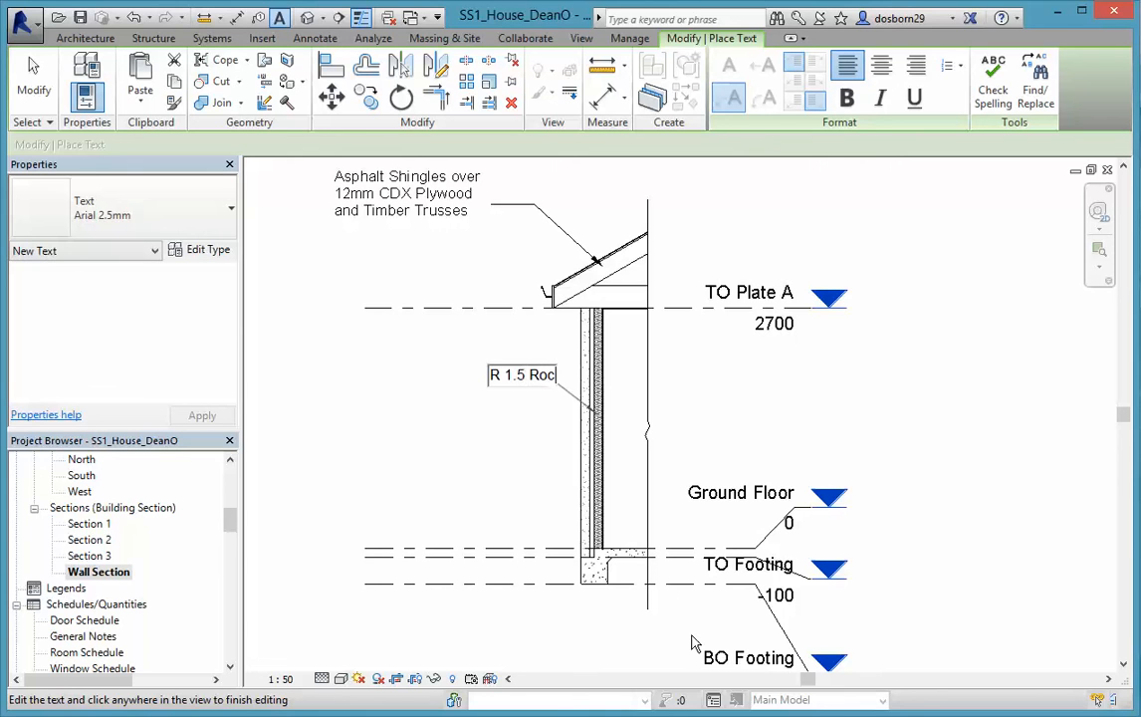
text(kwool Batts)
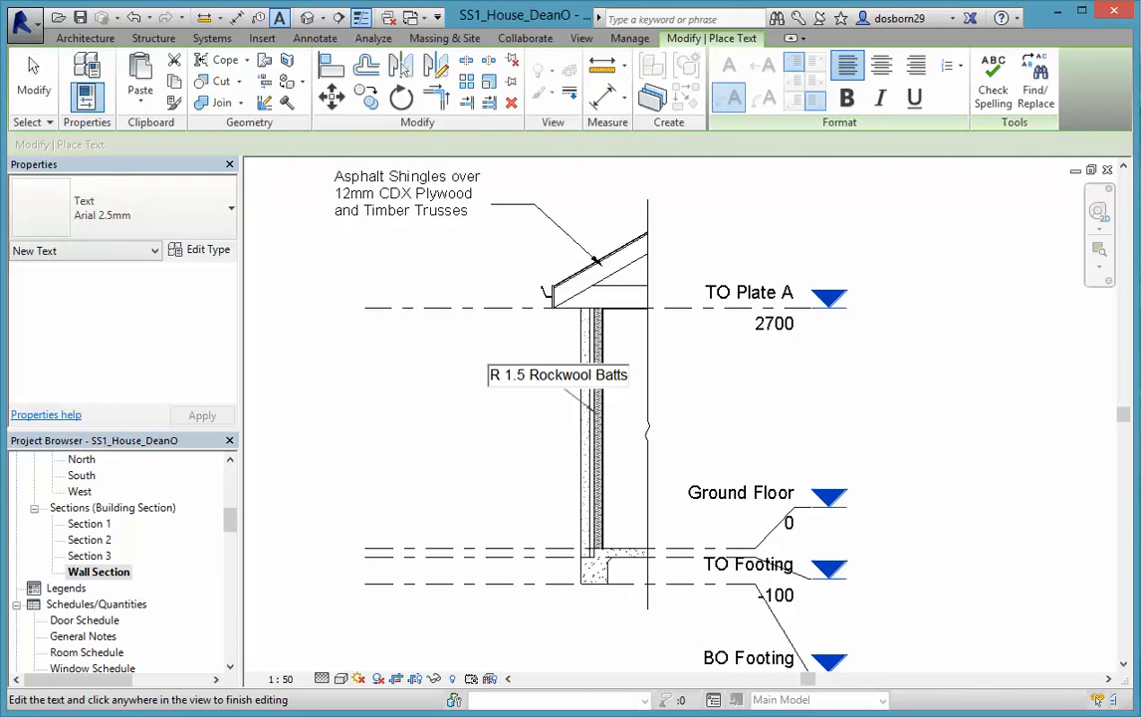
text( to all int)
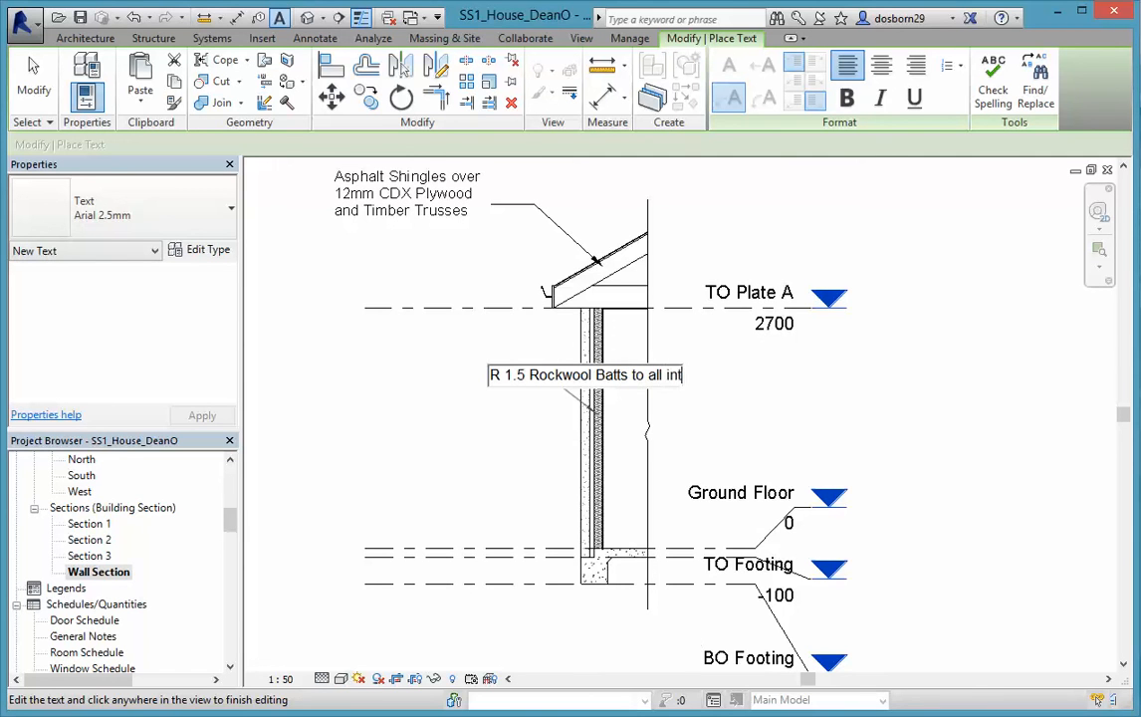
text(erior woo)
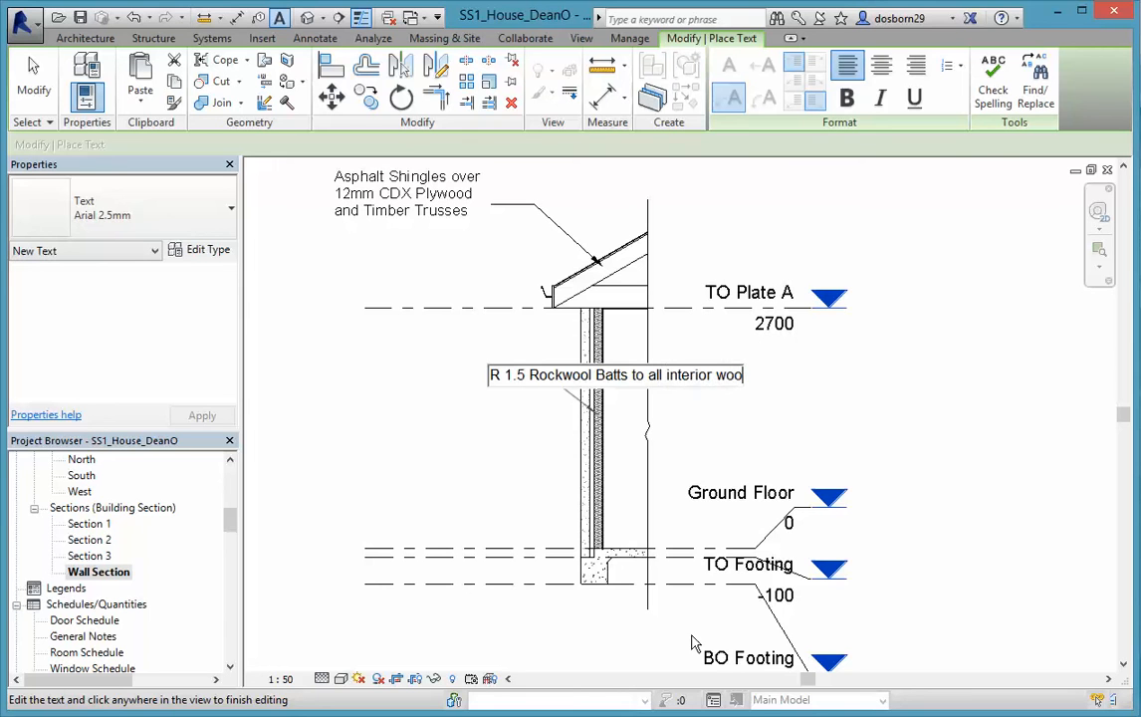
text(d framed wa)
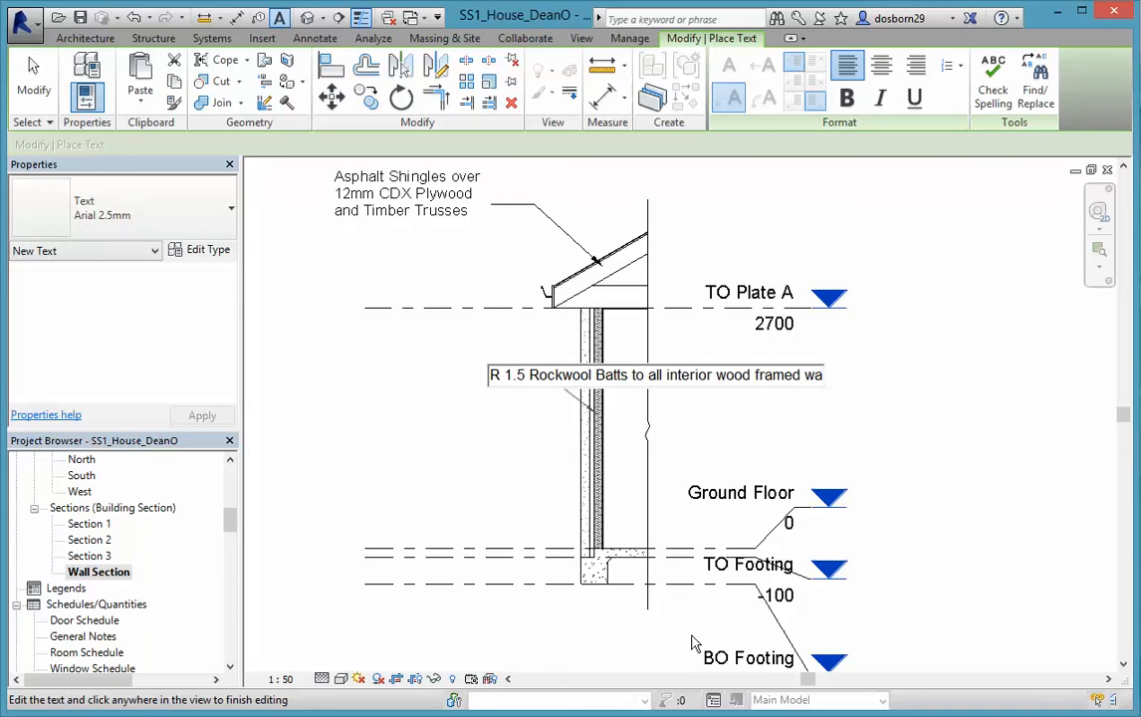
text(lls)
- Break the insulation note into three lines before "all" and before "framed", and finish placing text
key(Return)
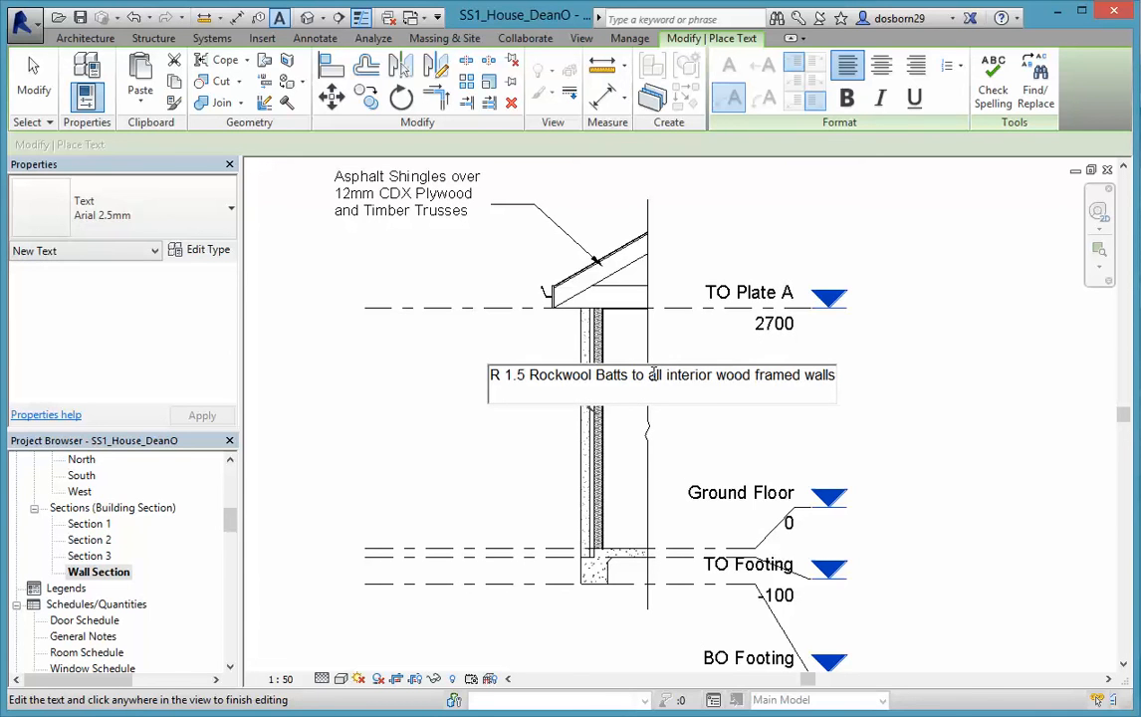
key(Return)
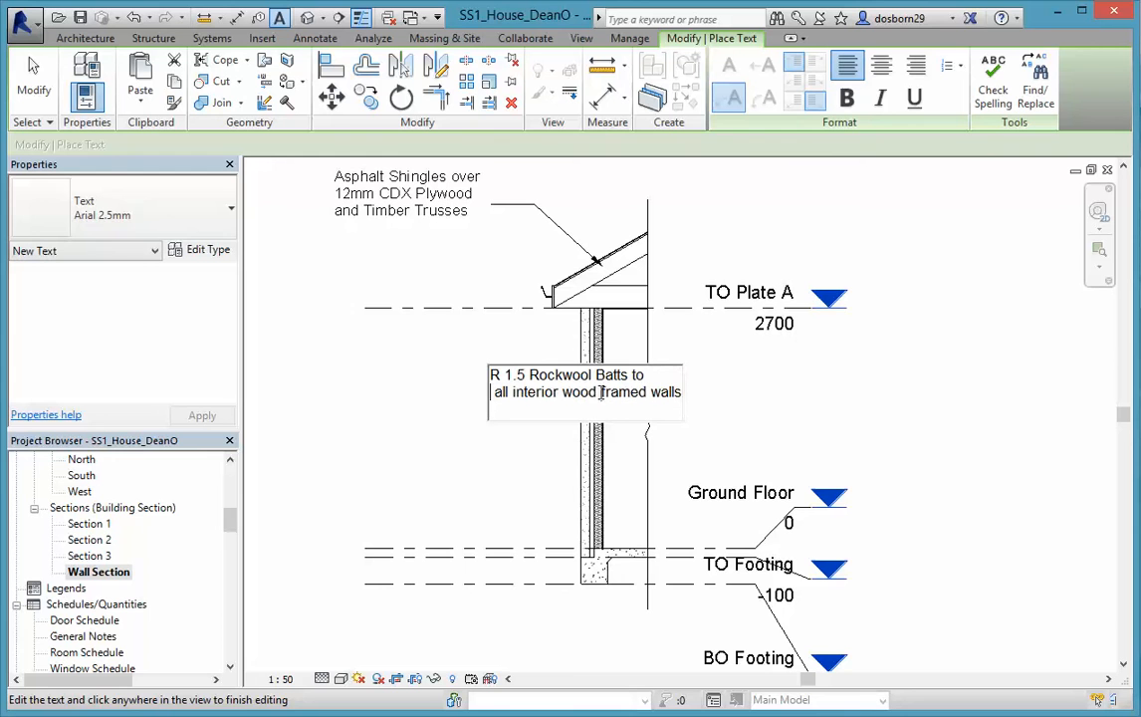
key(Return)
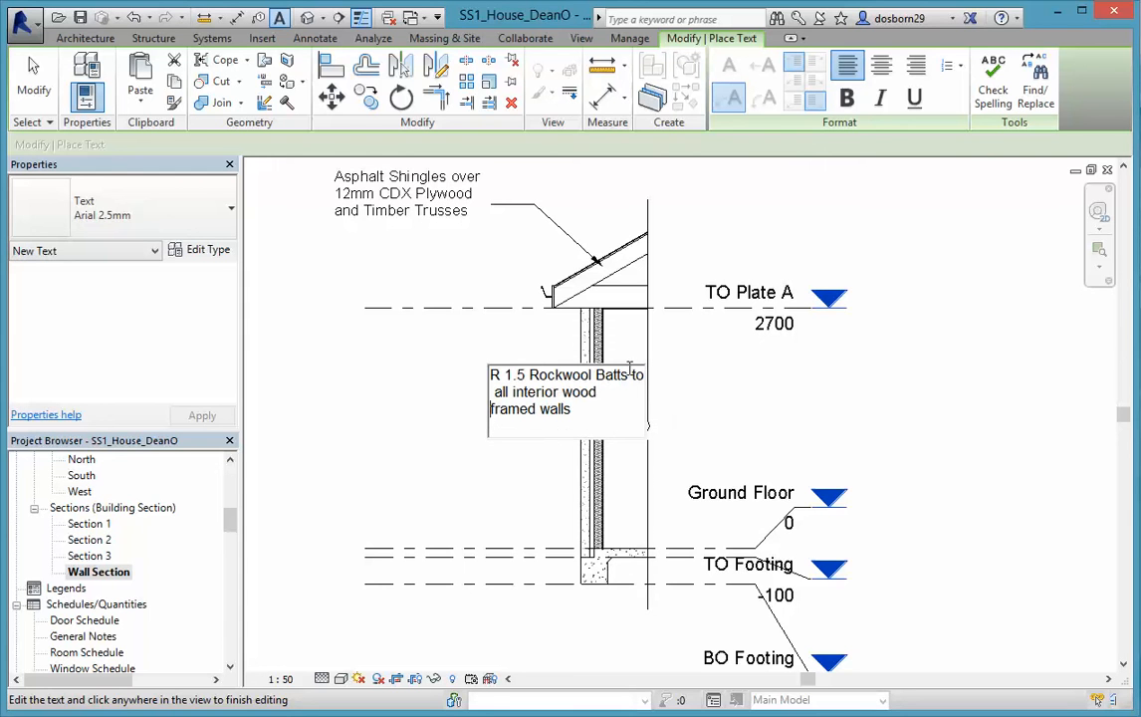
click(503, 484)
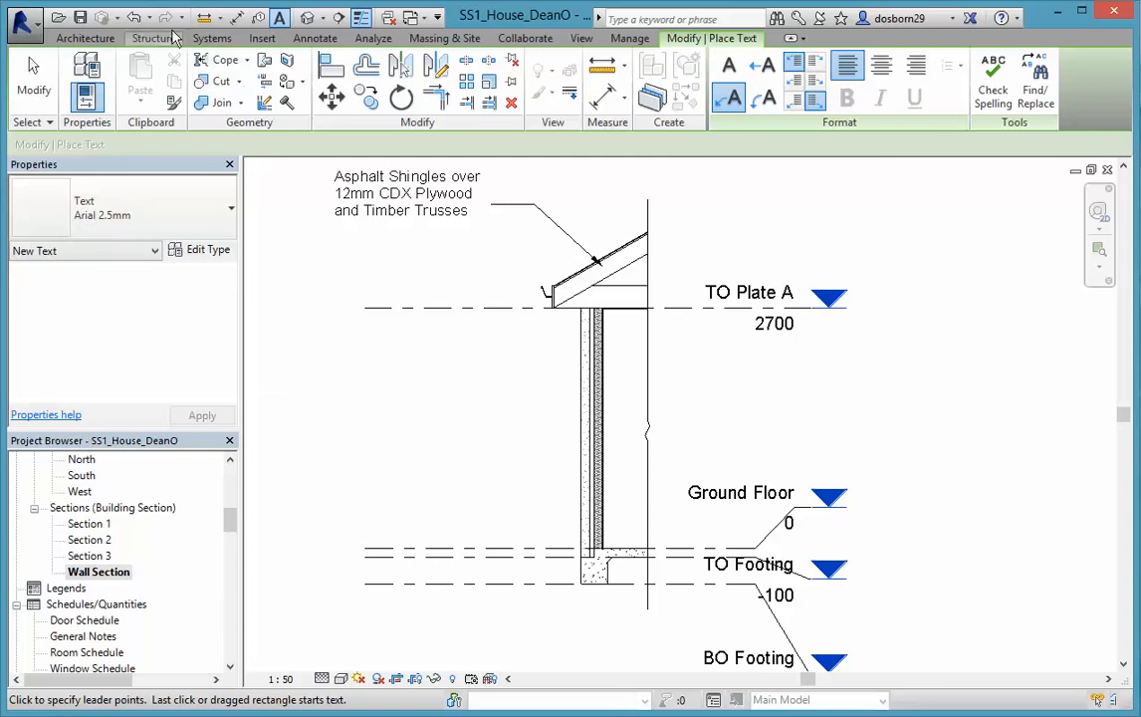
key(Escape)
key(Escape)
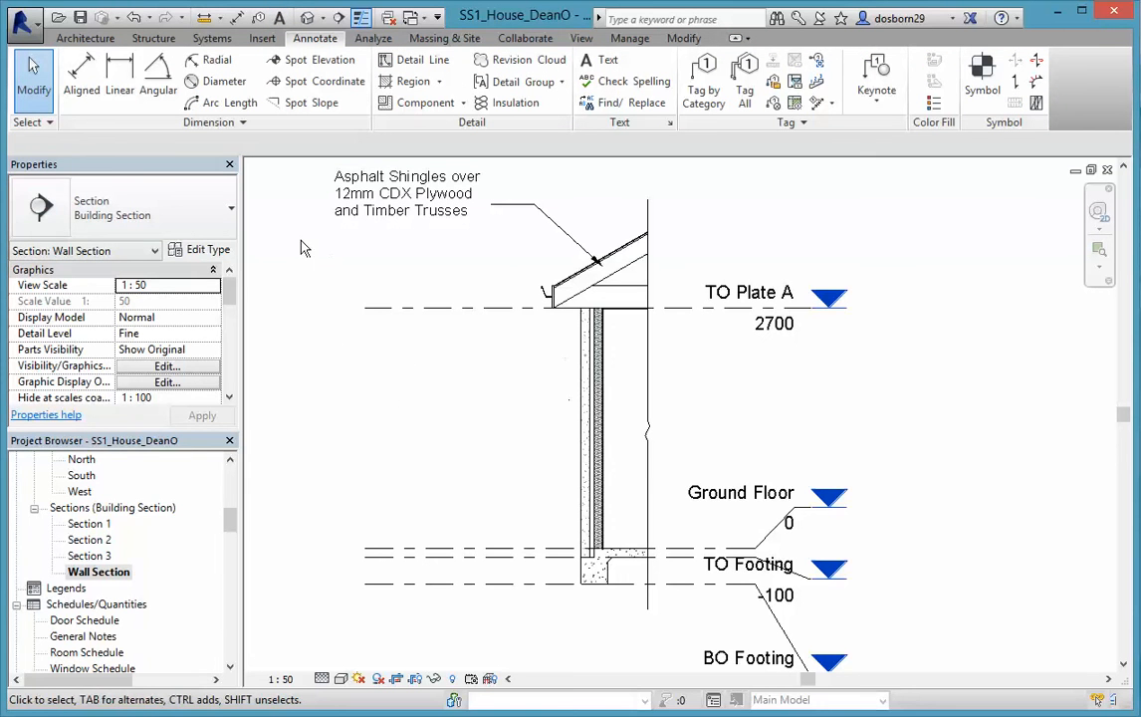
- Undo and redo the batt insulation placement in the wall
click(600, 65)
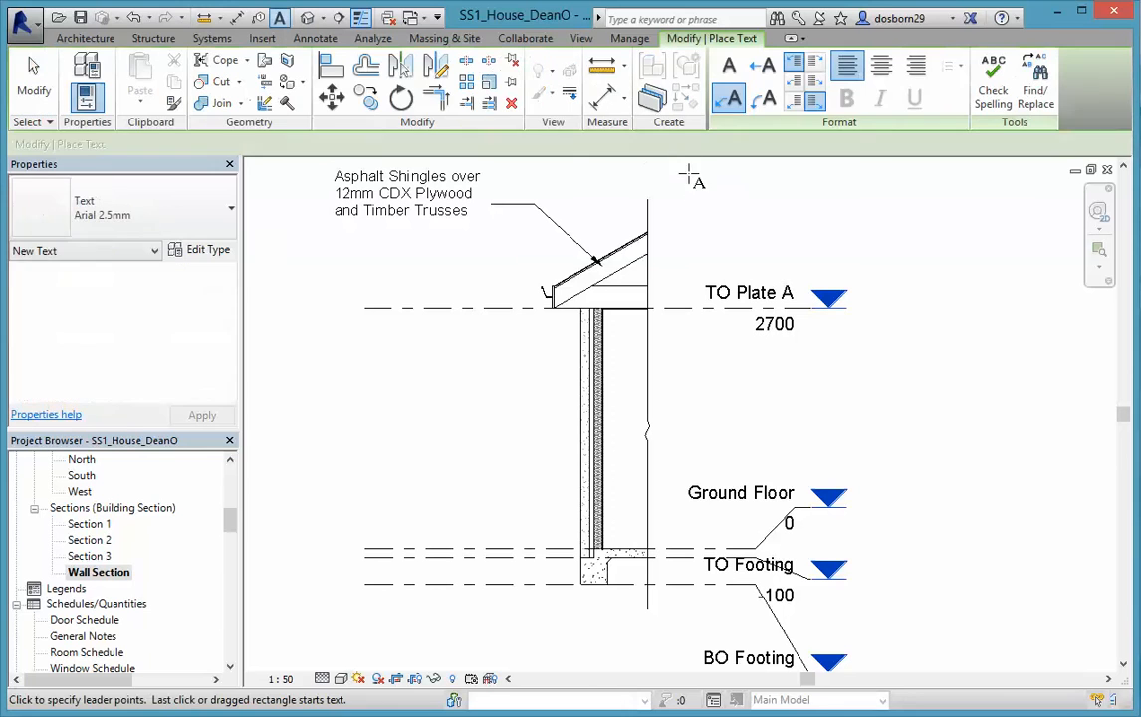
click(134, 20)
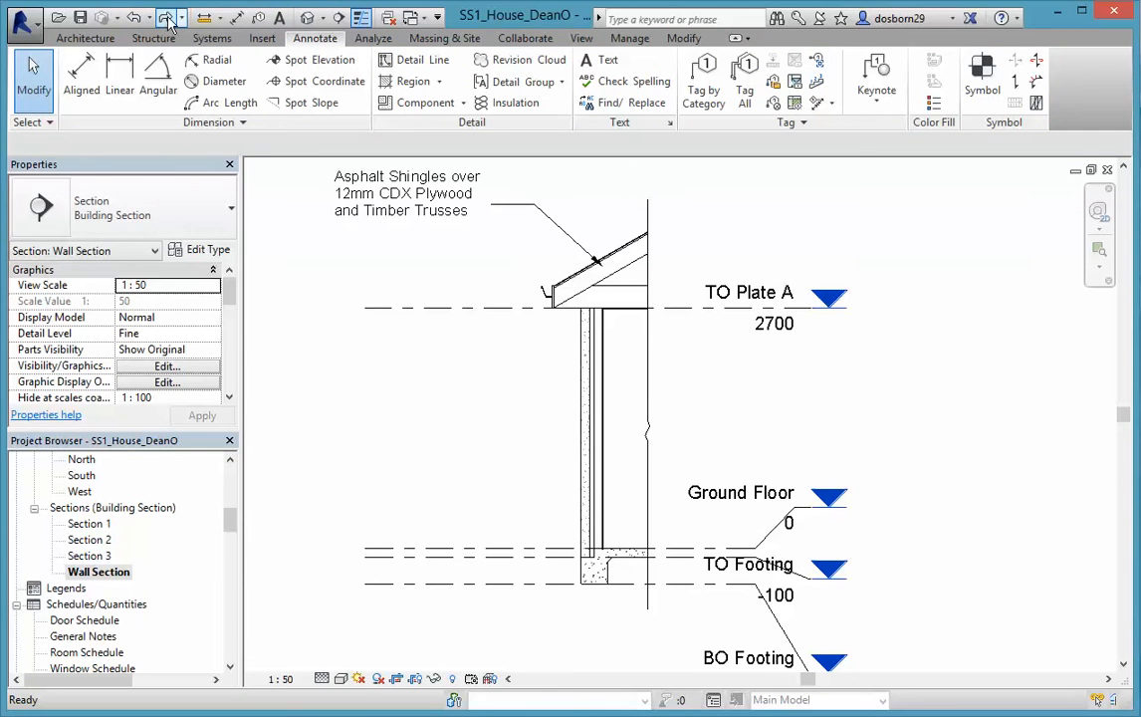
click(166, 19)
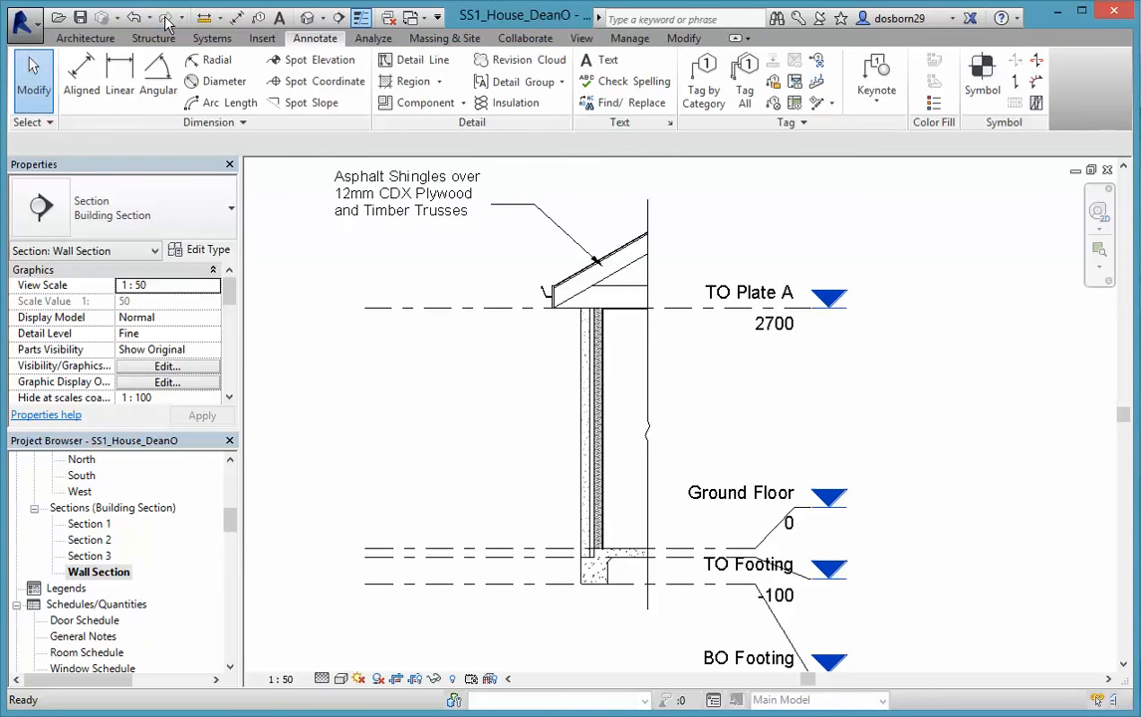
- Start a text note with a two-segment leader from the upper wall insulation, aligned below the roof note's leader end
click(601, 61)
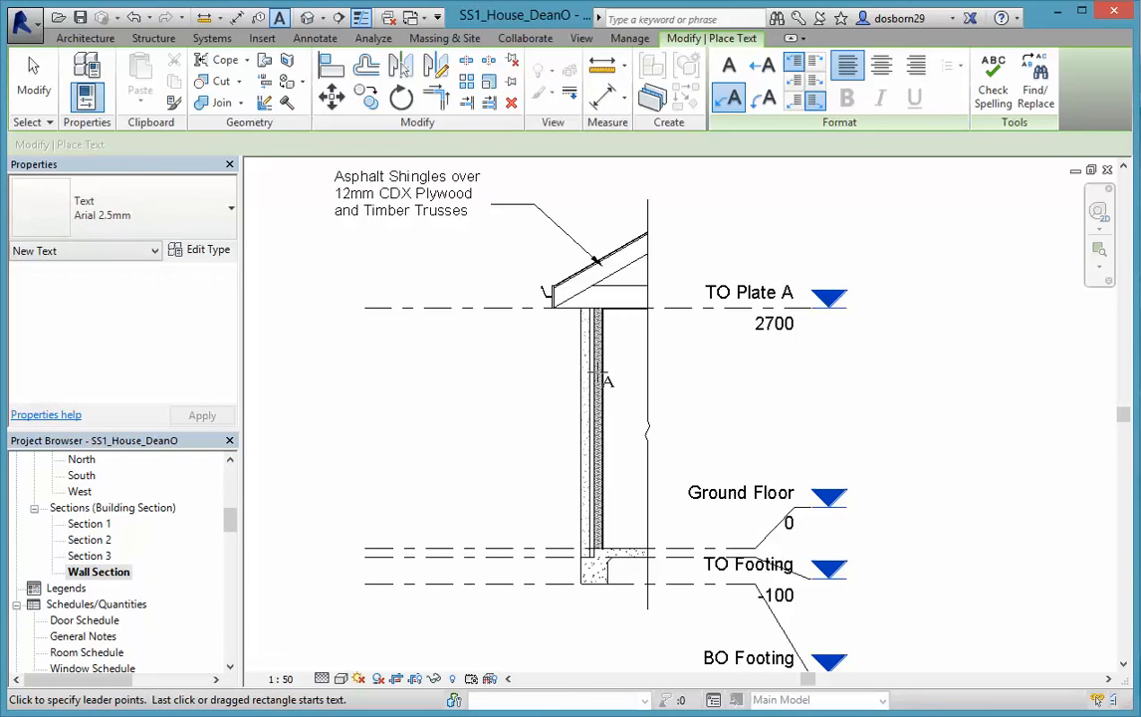
click(596, 370)
click(534, 317)
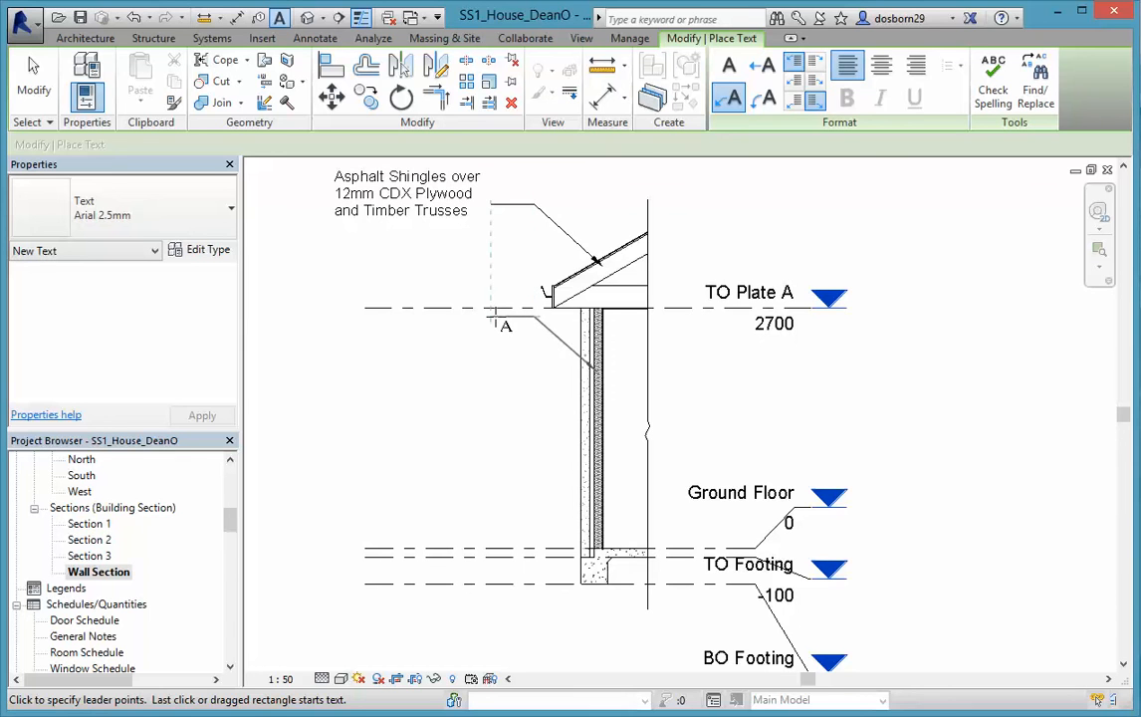
click(494, 318)
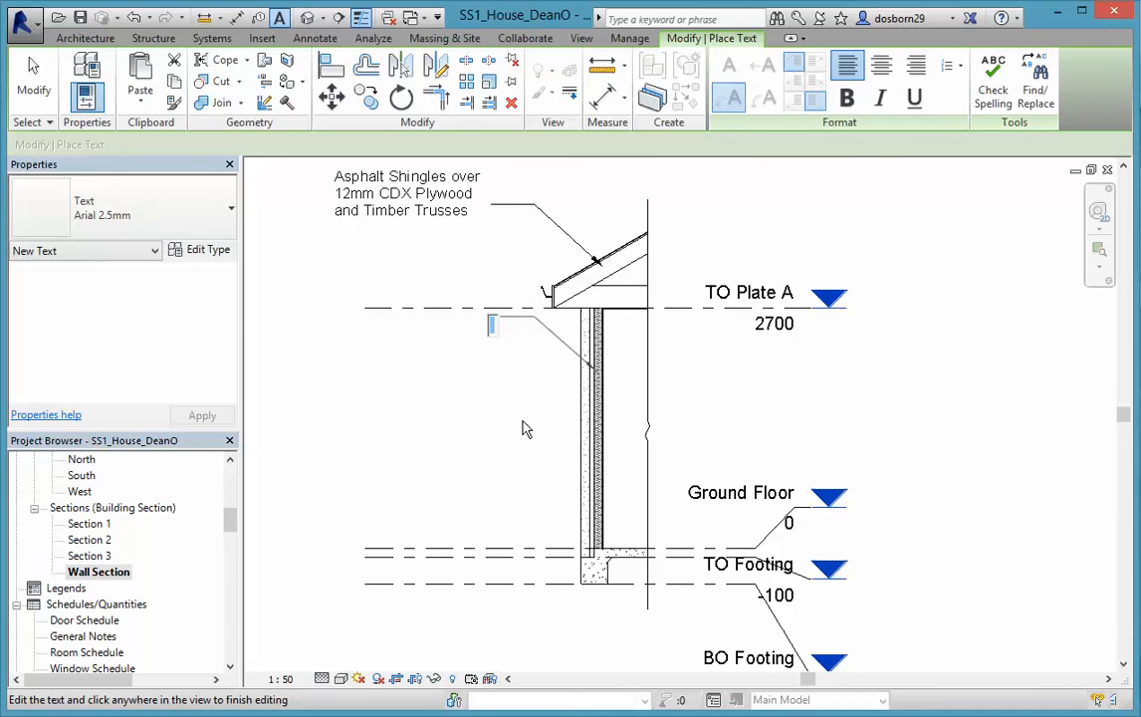
- Write the insulation note on three lines as "R 1.5 Rockwall Insulation", "to all interior wood framed" and "walls"
text(R 1.5 Rockwal)
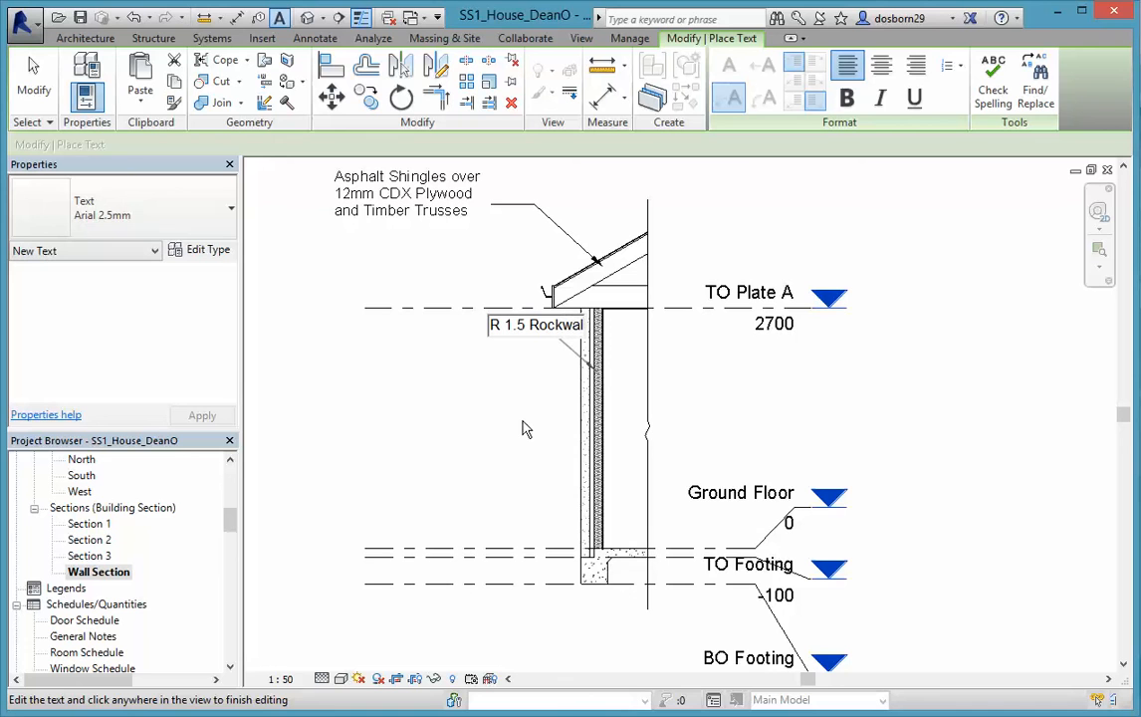
text(l Insulation)
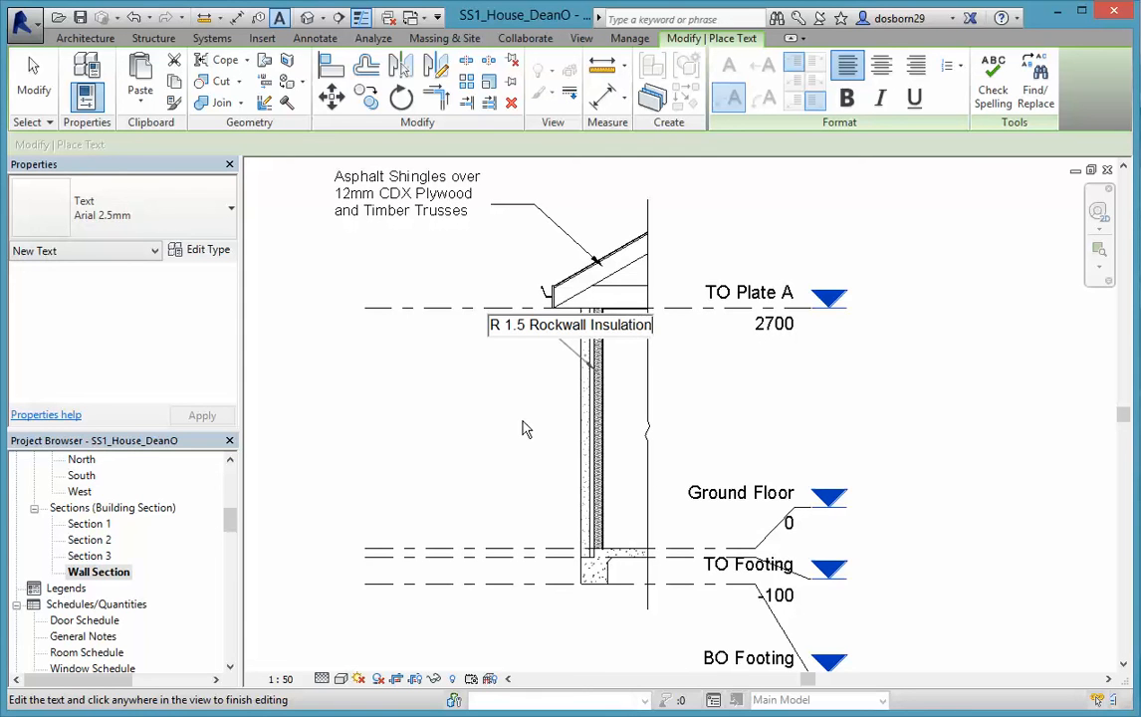
key(Return)
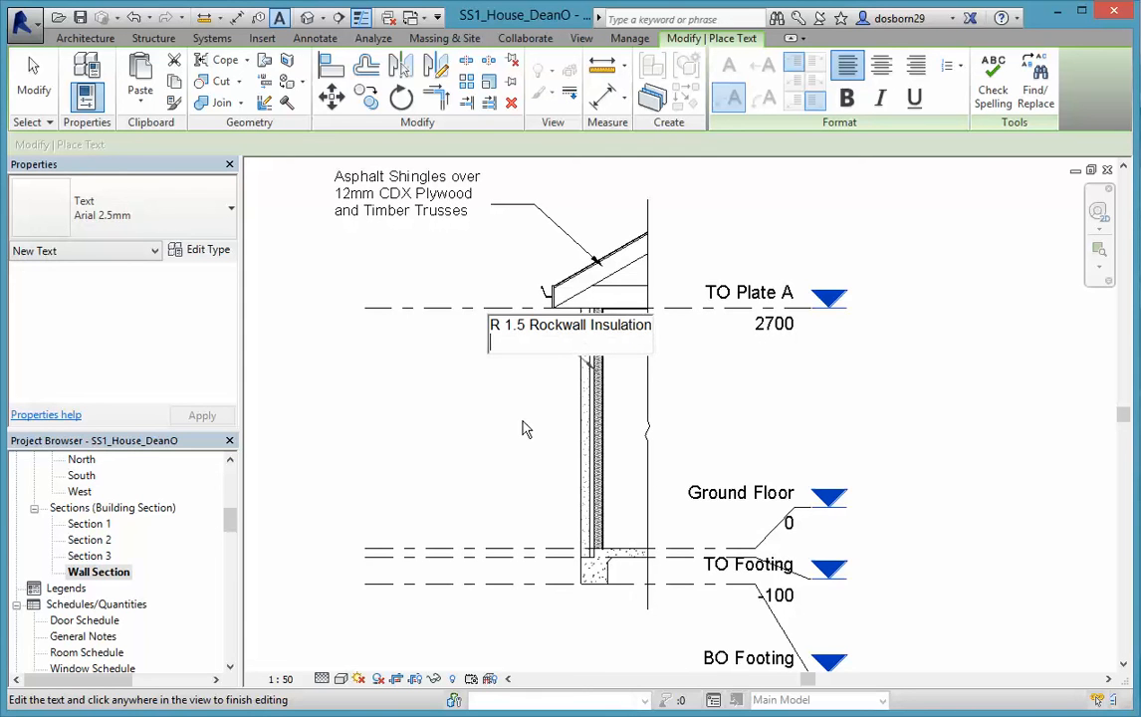
text(to all interior)
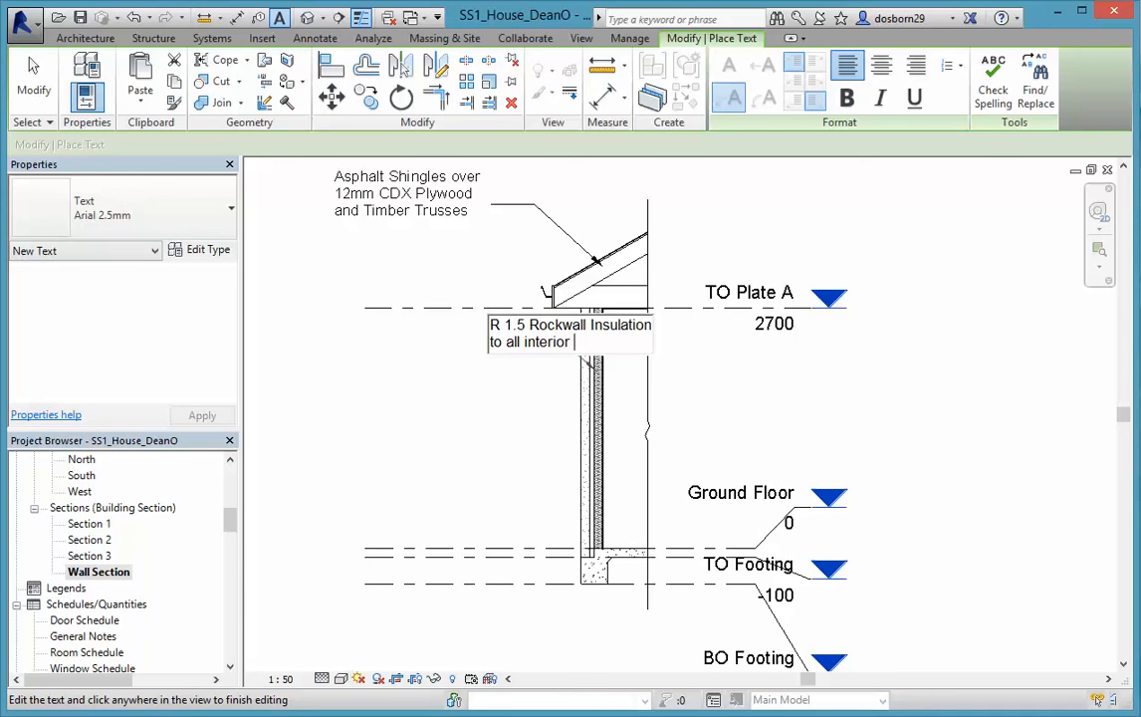
text( wood framed)
key(Return)
text(wall)
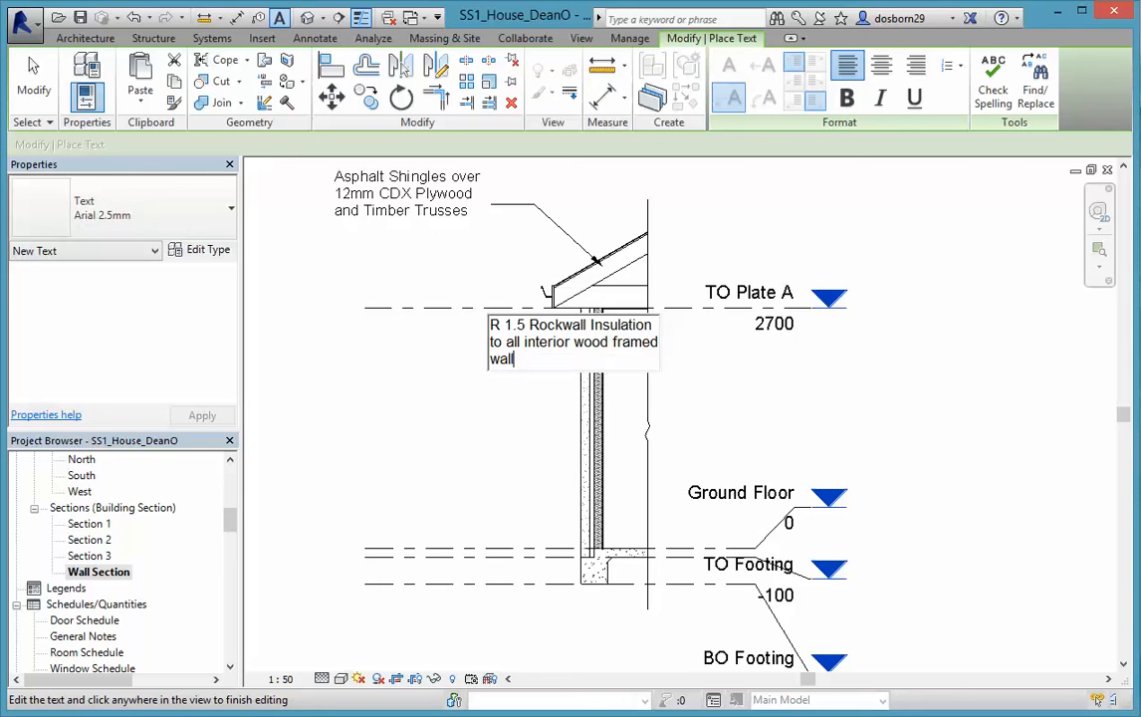
text(s)
key(Return)
click(406, 423)
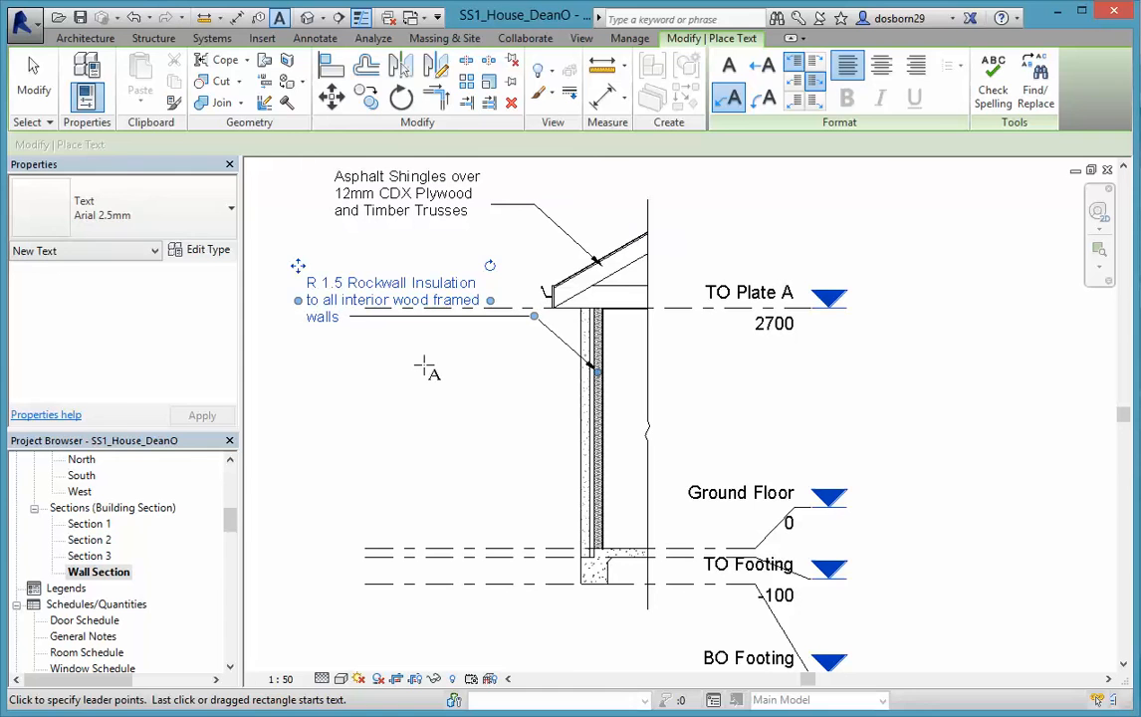
- Set the insulation note's right leader attachment to the middle of the text, and finish placing text
key(Escape)
key(Escape)
click(394, 284)
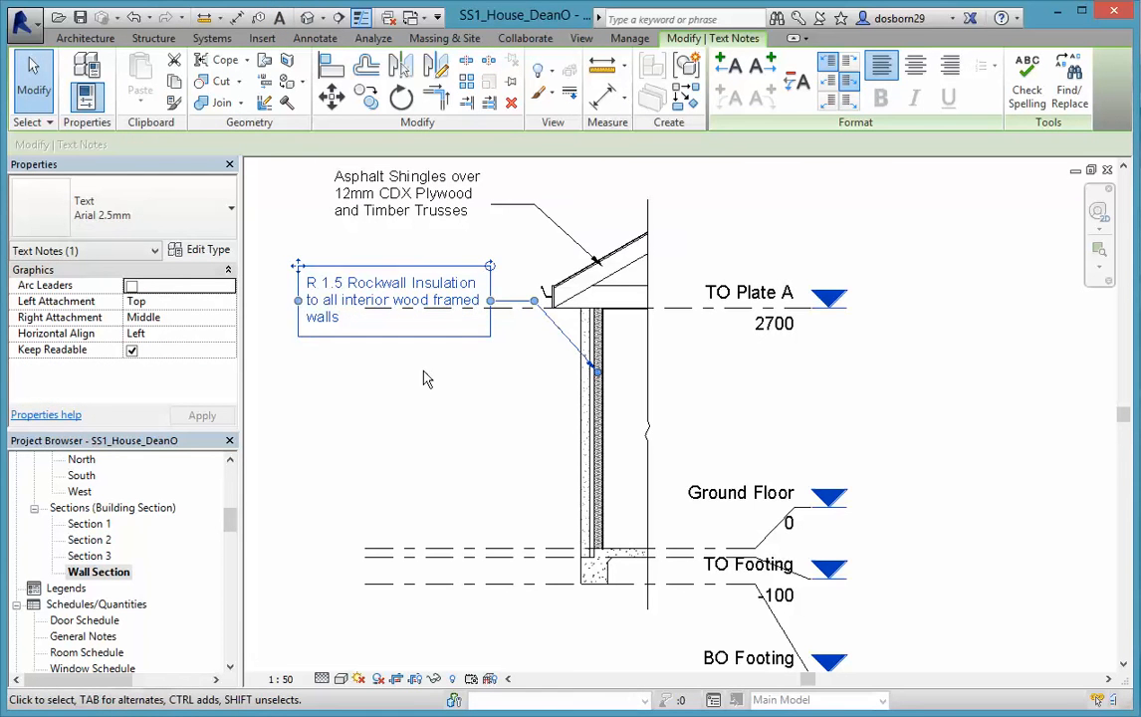
click(379, 331)
scroll(379, 463, down, 1)
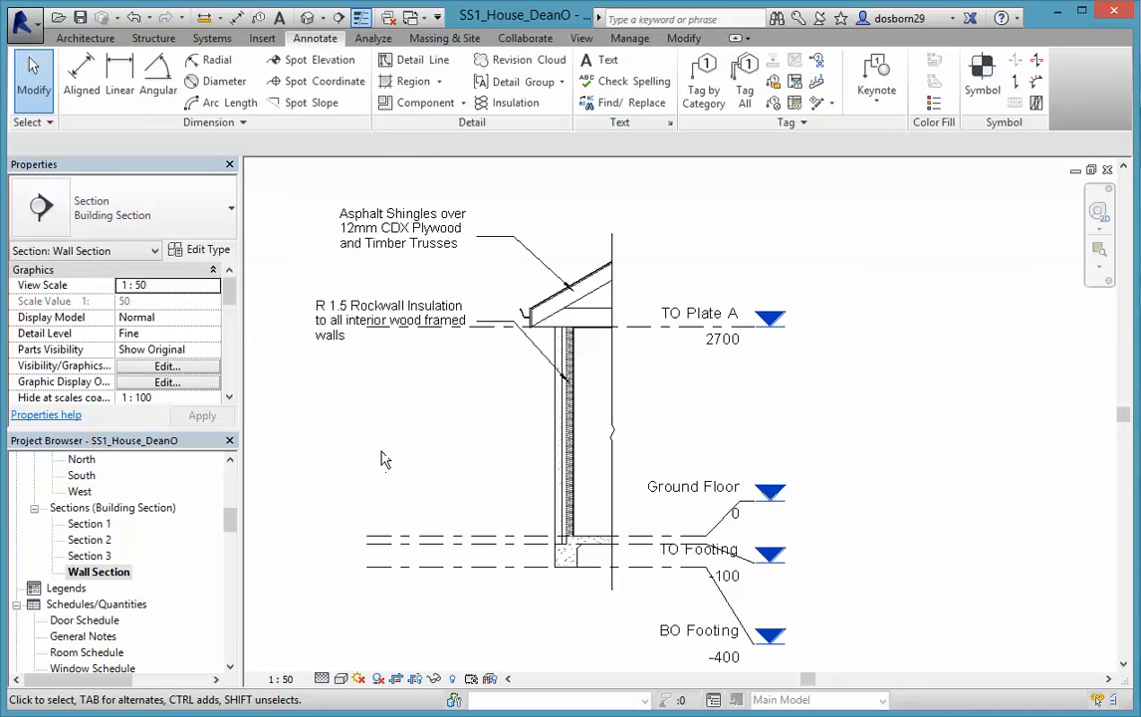